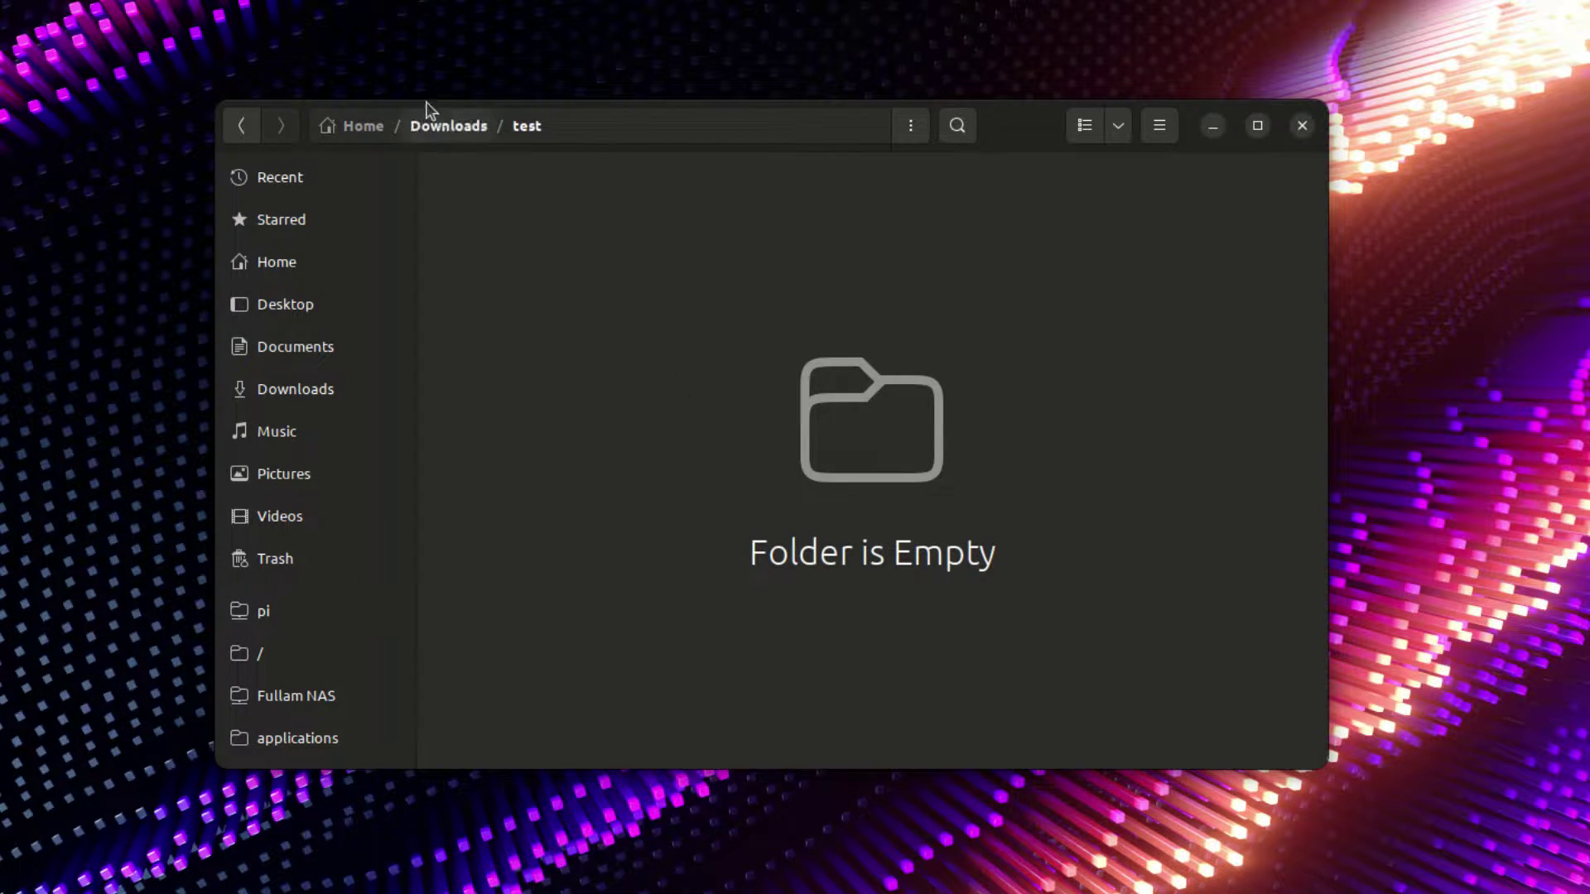
# Step: Create Text File.txt from the Text File template, open it to confirm it's empty, then close it
pyautogui.rightClick(547, 234)
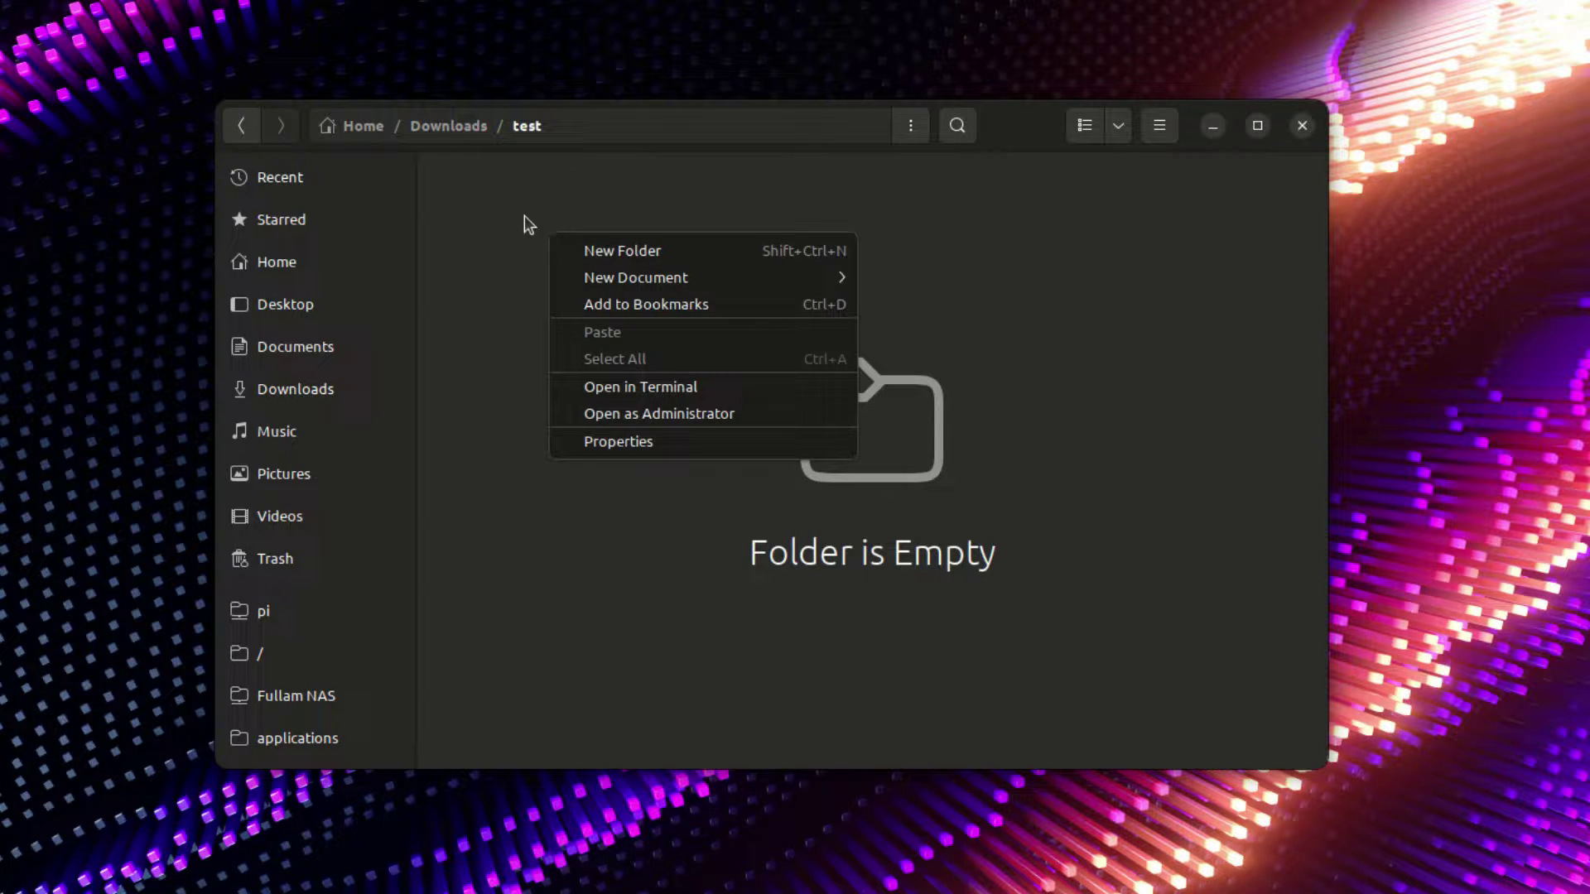
pyautogui.moveTo(560, 279)
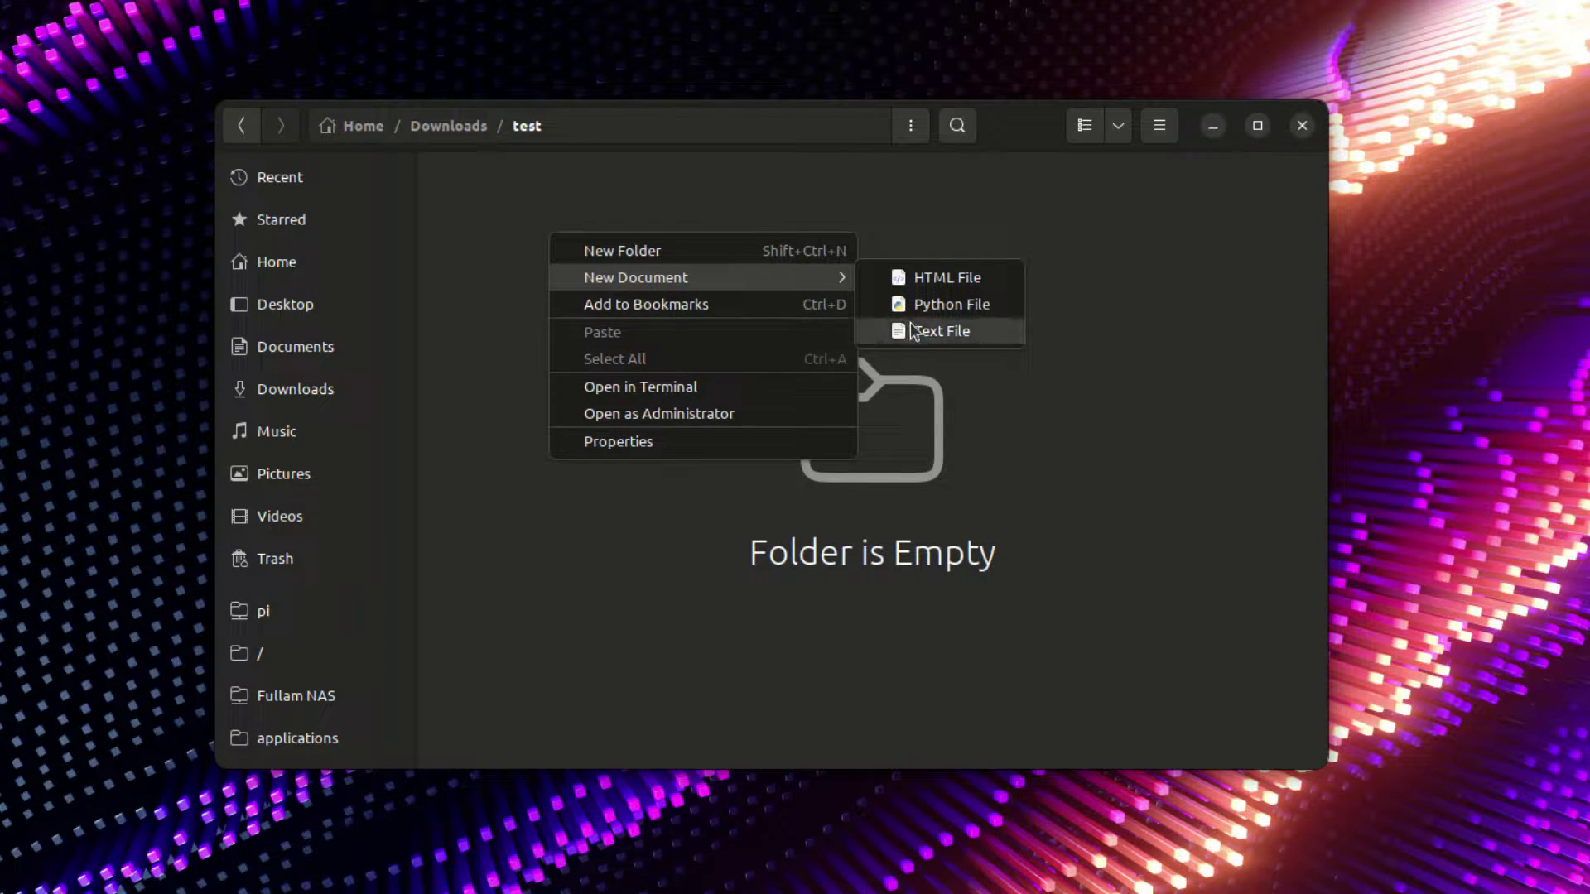
pyautogui.click(954, 329)
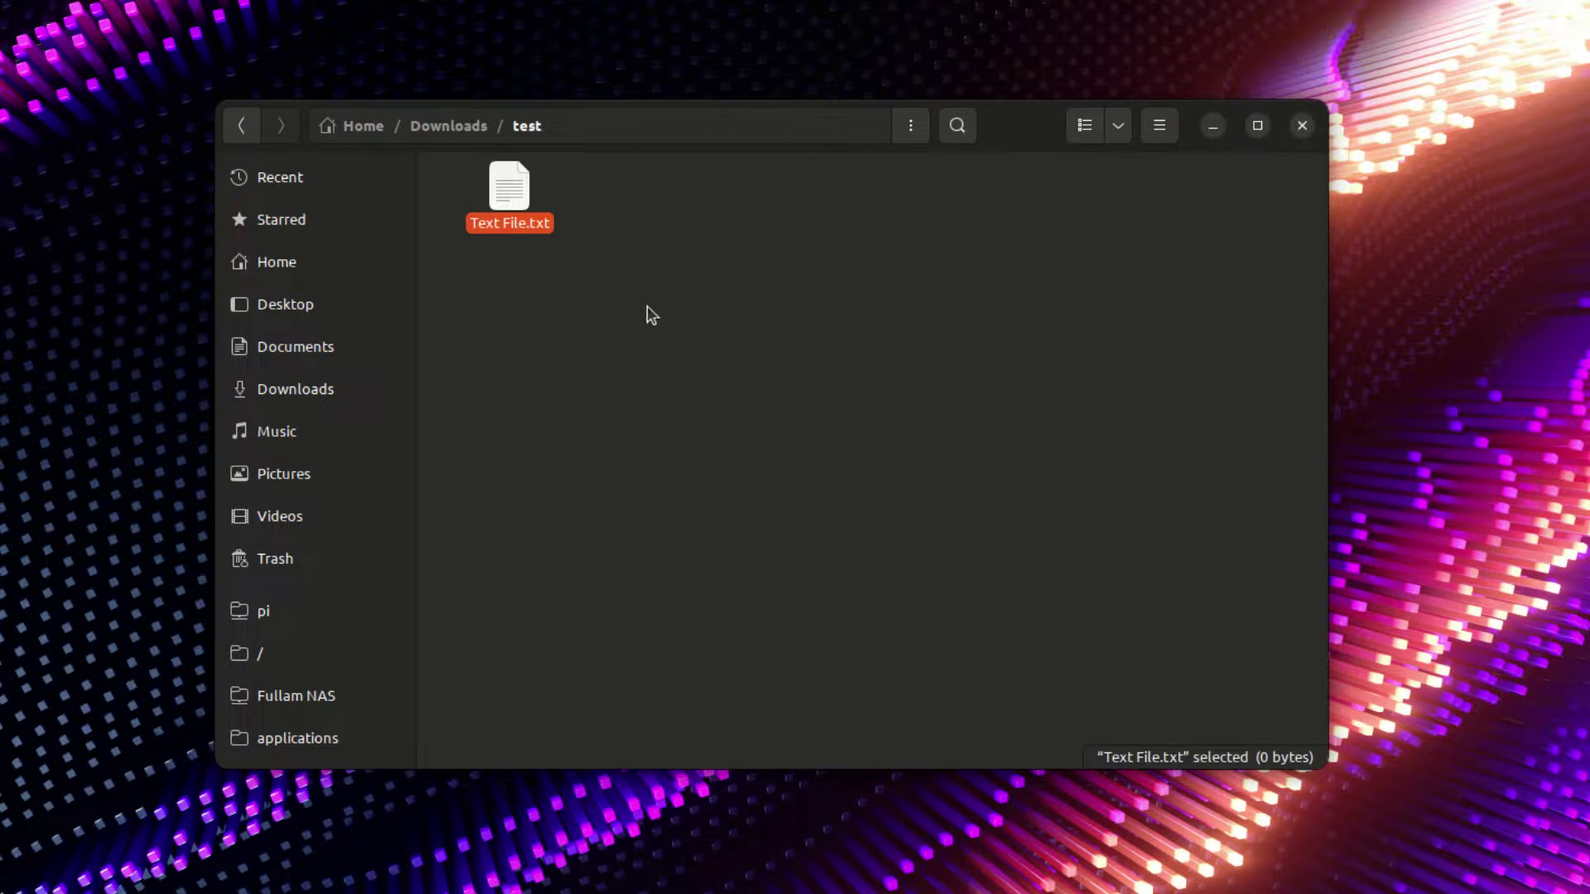
pyautogui.doubleClick(518, 205)
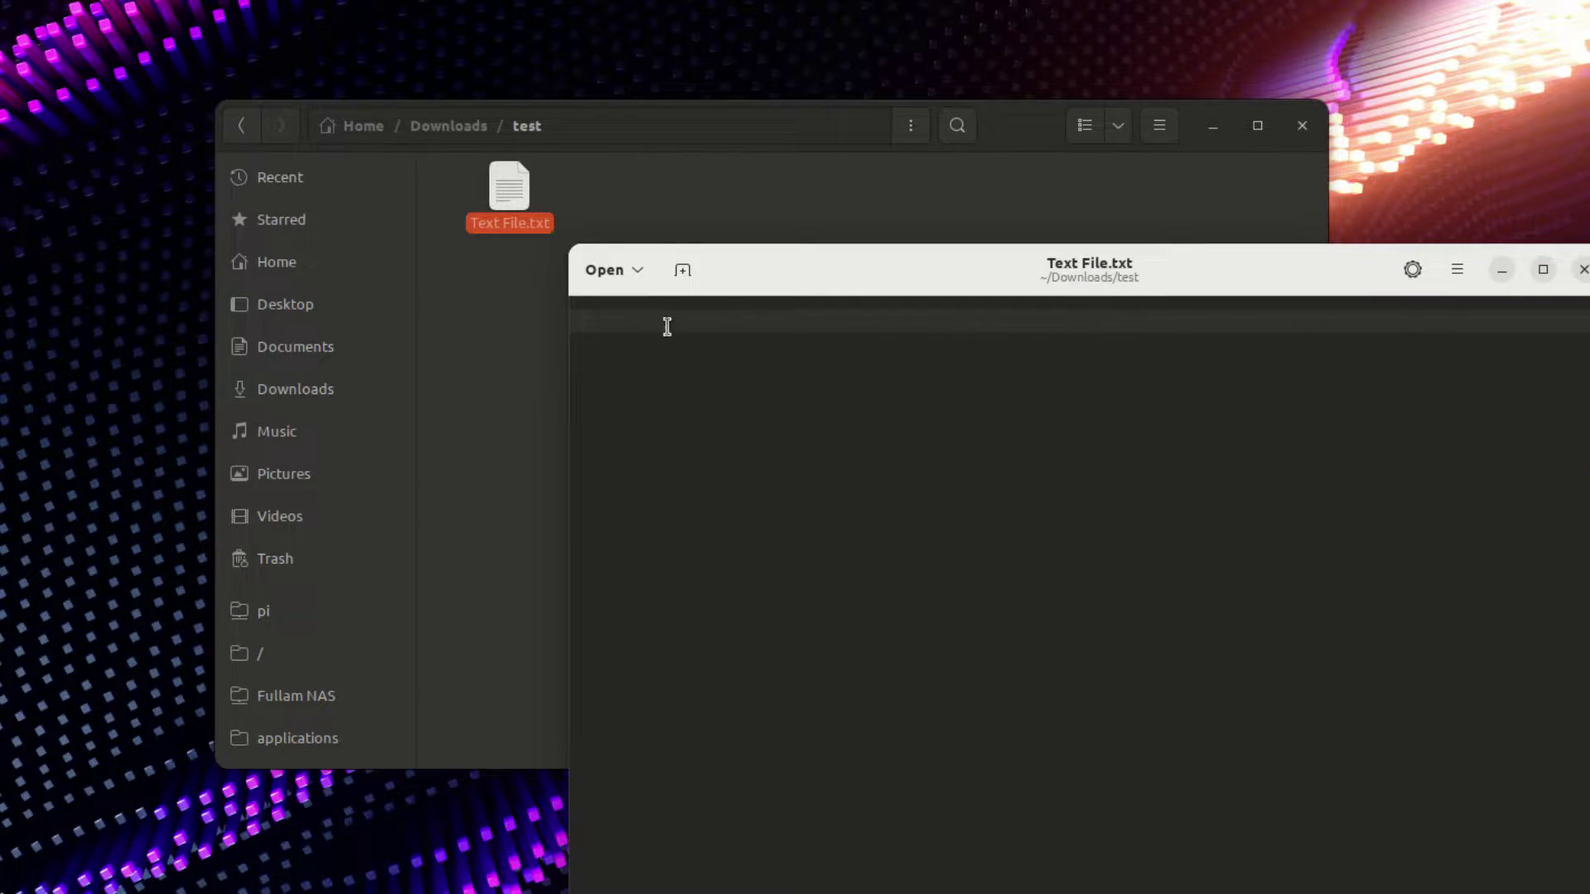
pyautogui.click(1583, 270)
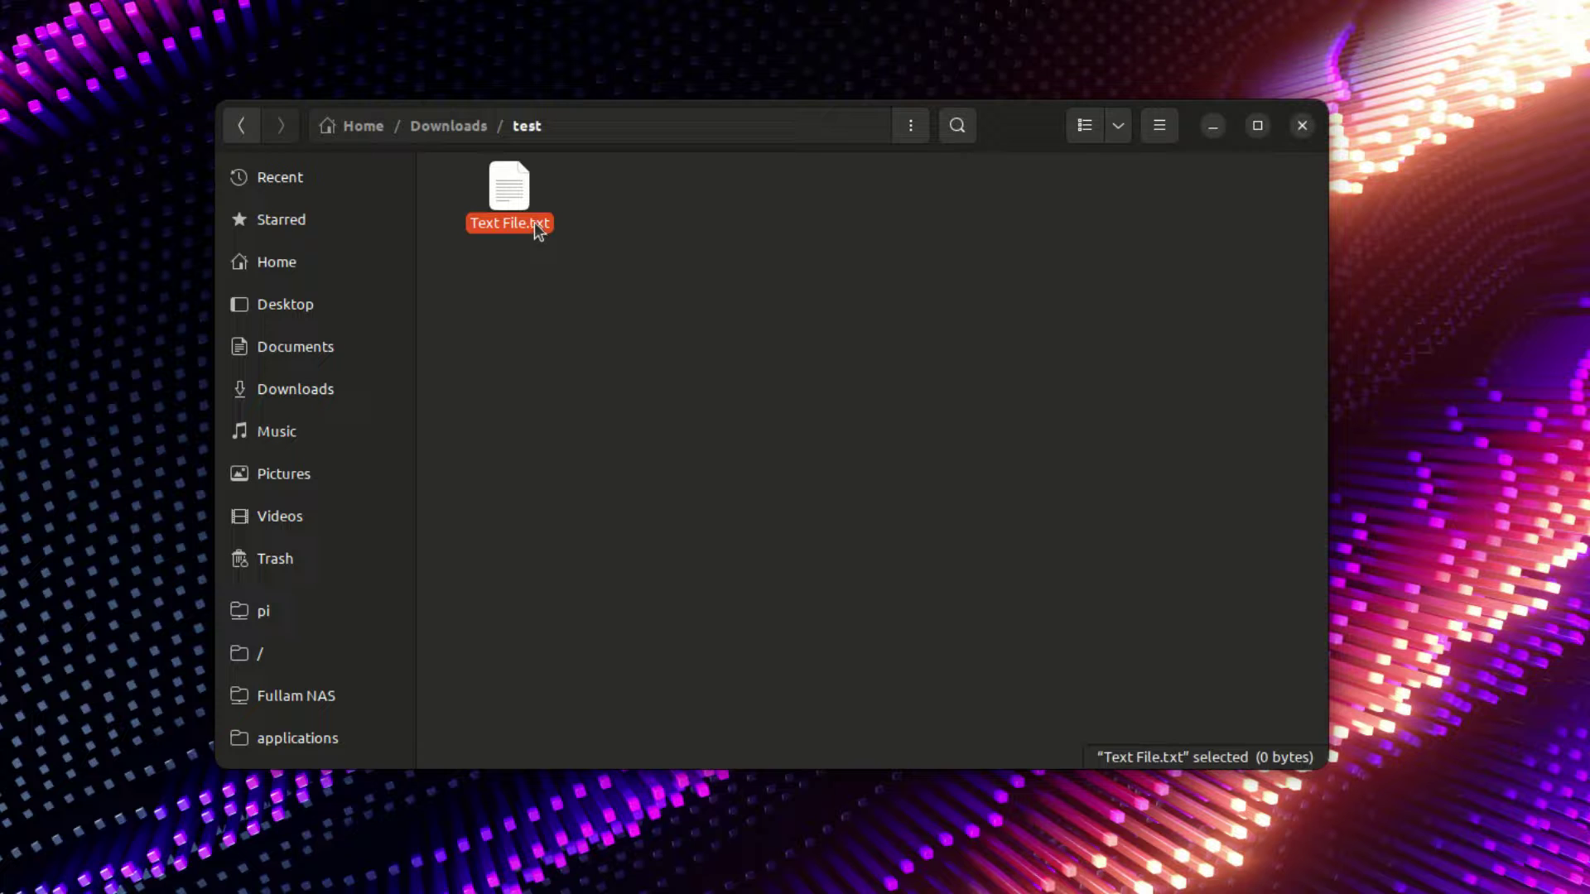
# Step: Delete Text File.txt and create HTML File.html from the HTML File template
pyautogui.press('Delete')
pyautogui.rightClick(738, 329)
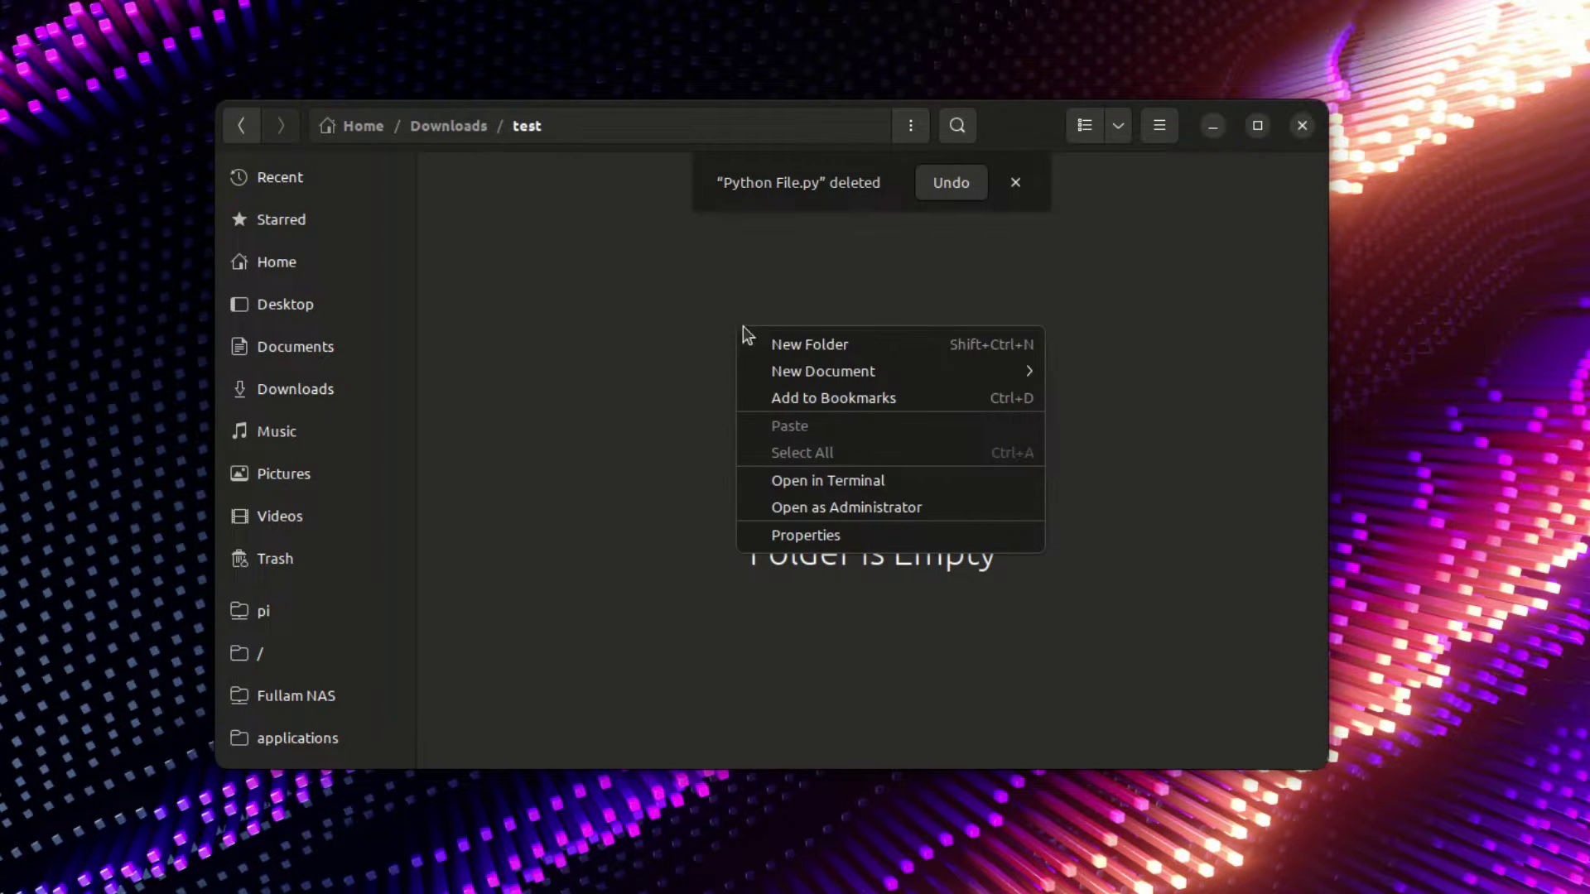
pyautogui.moveTo(880, 373)
pyautogui.click(1087, 374)
# Step: Open HTML File.html in Text Editor via Open With Other Application
pyautogui.rightClick(584, 218)
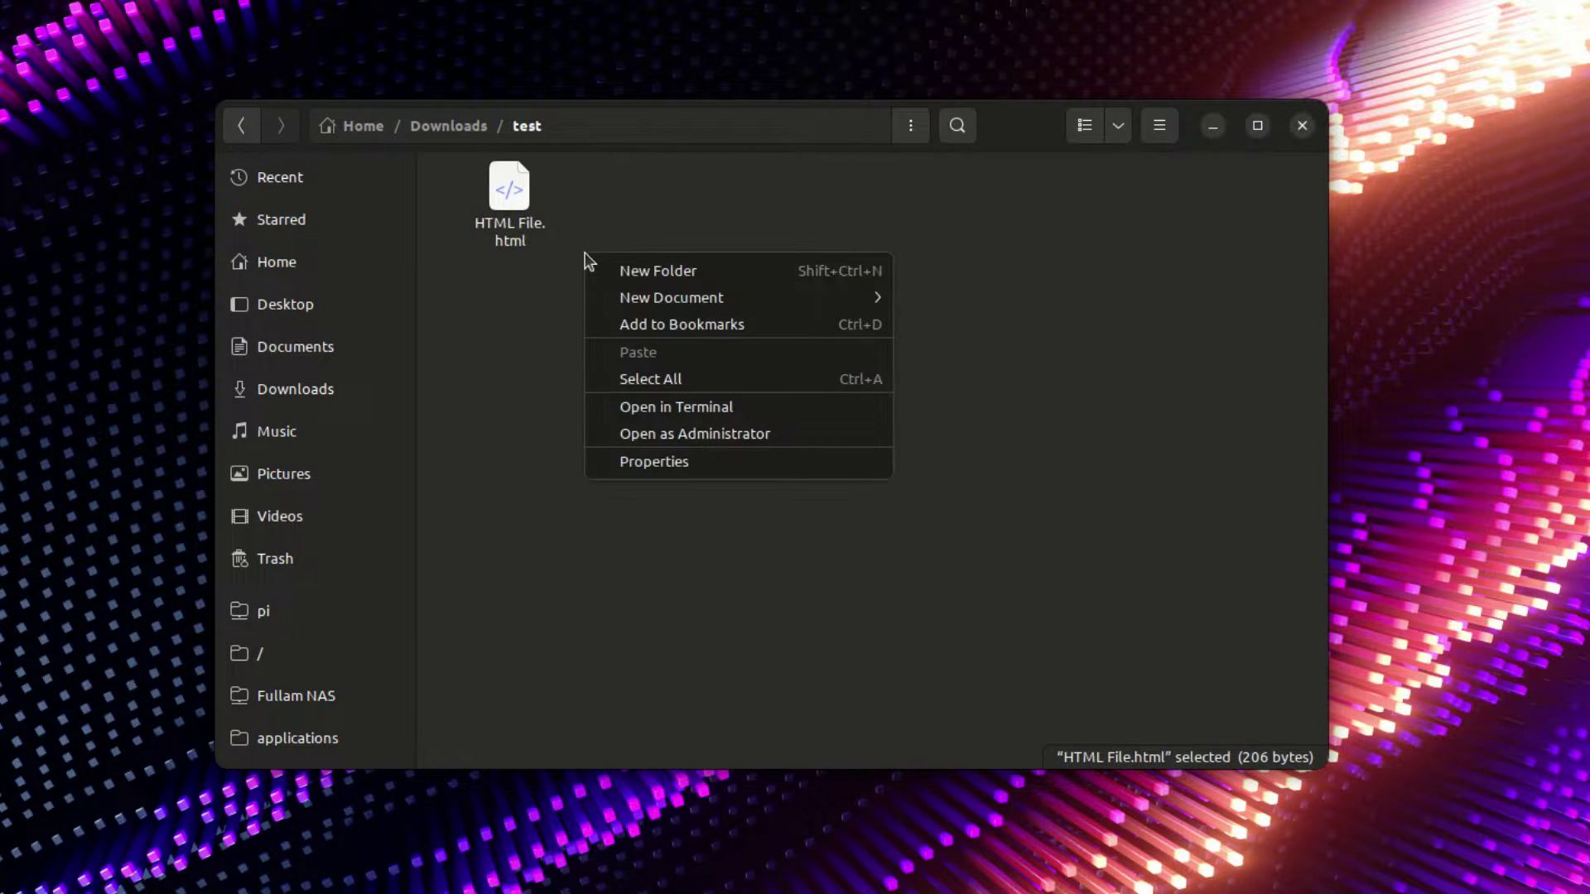
pyautogui.click(509, 285)
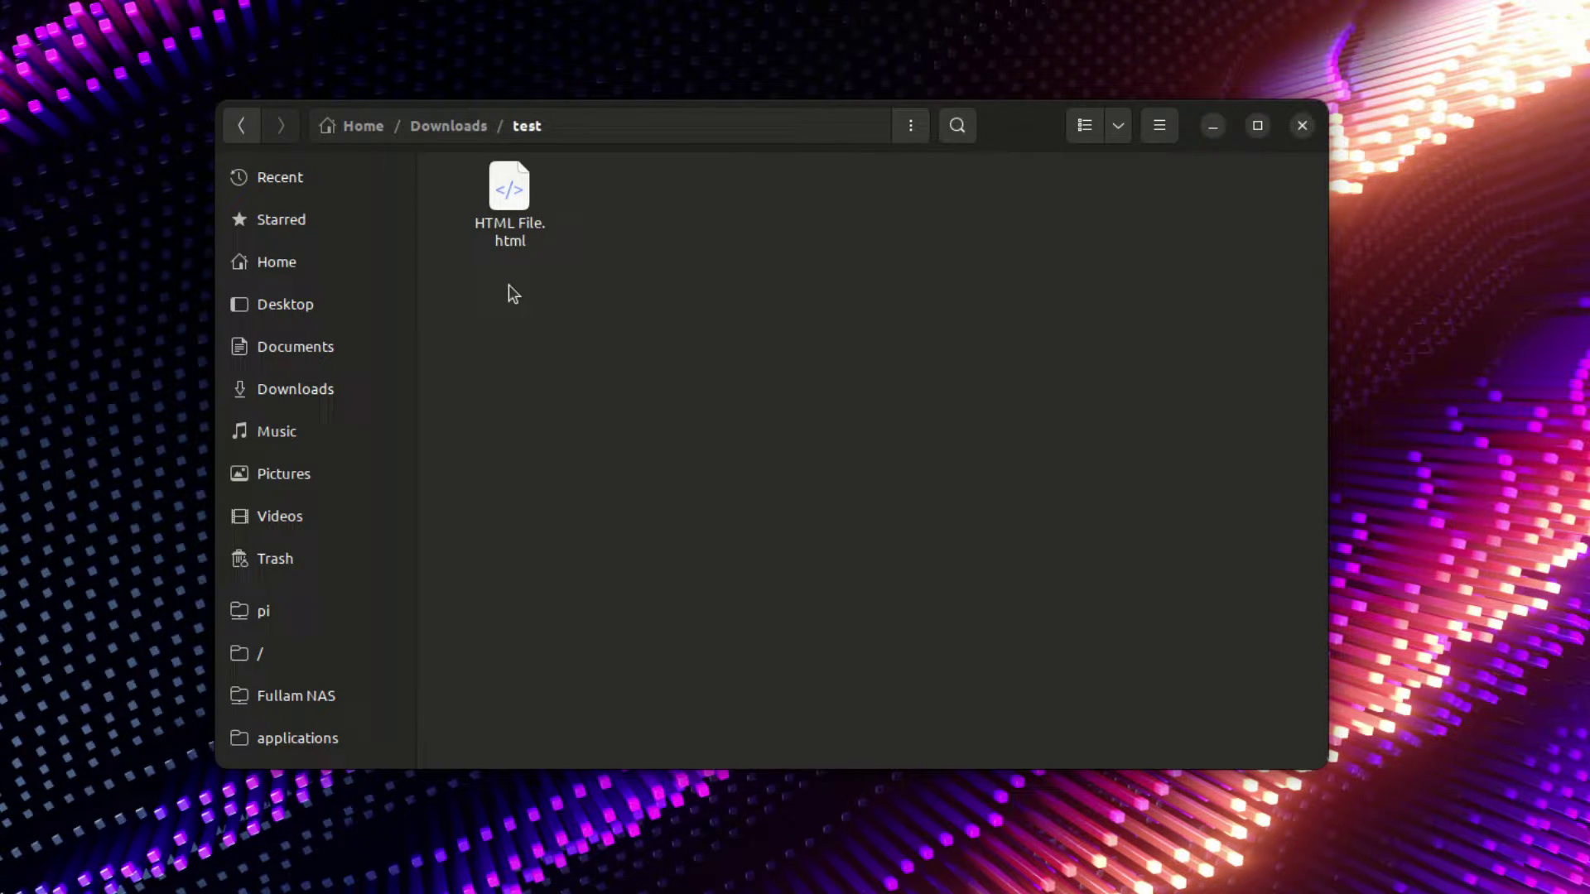
pyautogui.rightClick(504, 217)
pyautogui.click(572, 231)
pyautogui.click(957, 231)
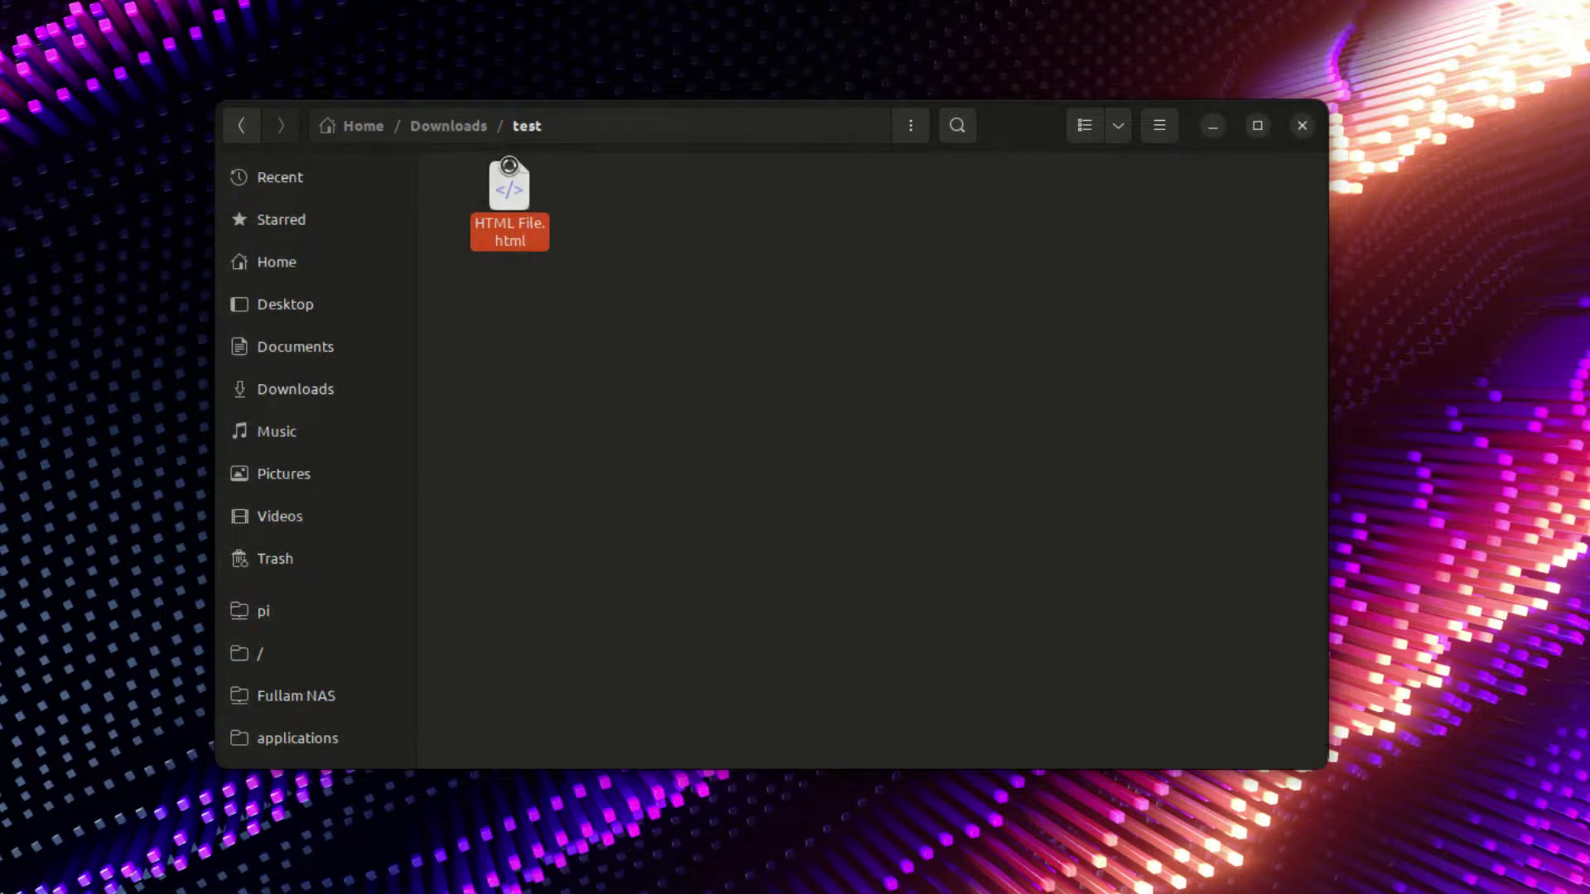
# Step: Type a trial <p>hi</p> paragraph on the empty body line of the HTML file
pyautogui.moveTo(319, 75); pyautogui.dragTo(1076, 227)
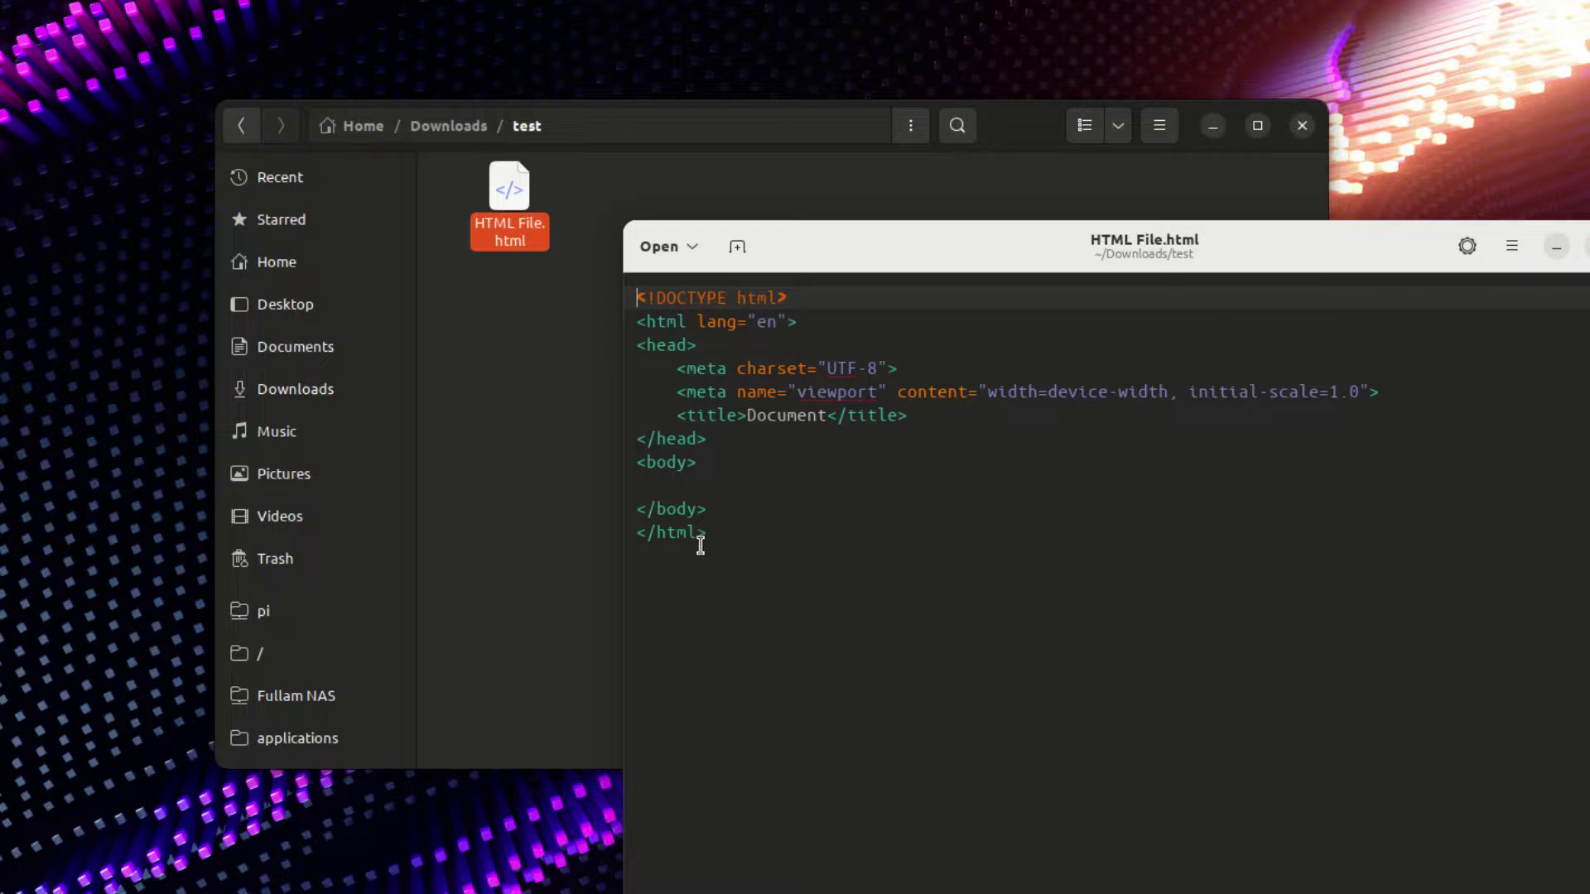
pyautogui.click(727, 489)
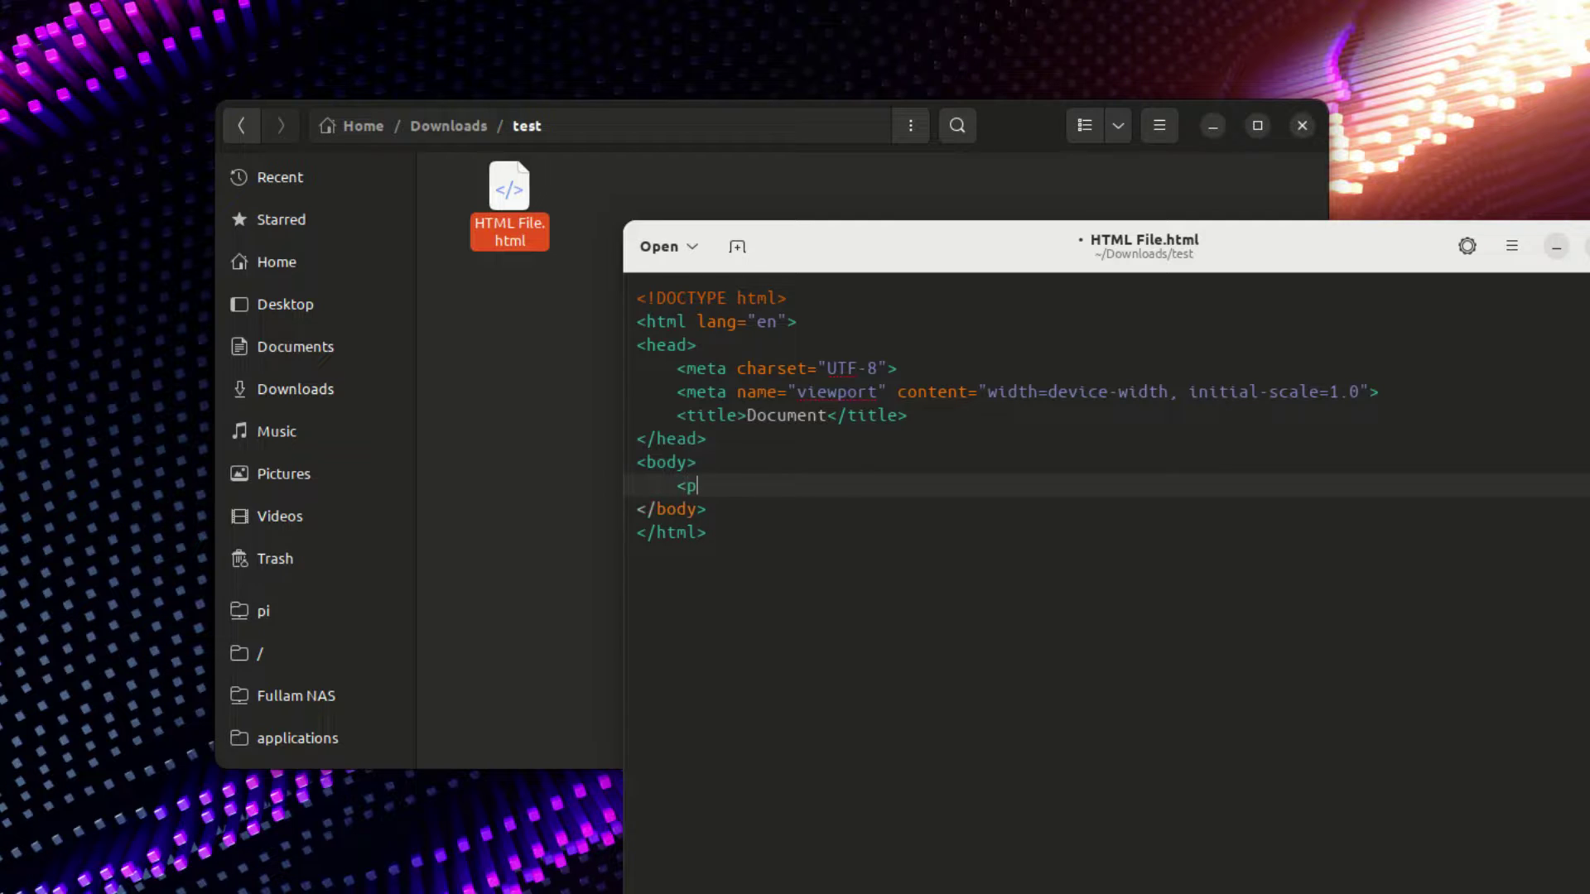
pyautogui.write('<p>hi</p>')
# Step: Close the file discarding the edit, then delete HTML File.html
pyautogui.hotkey('ctrl', 'w')
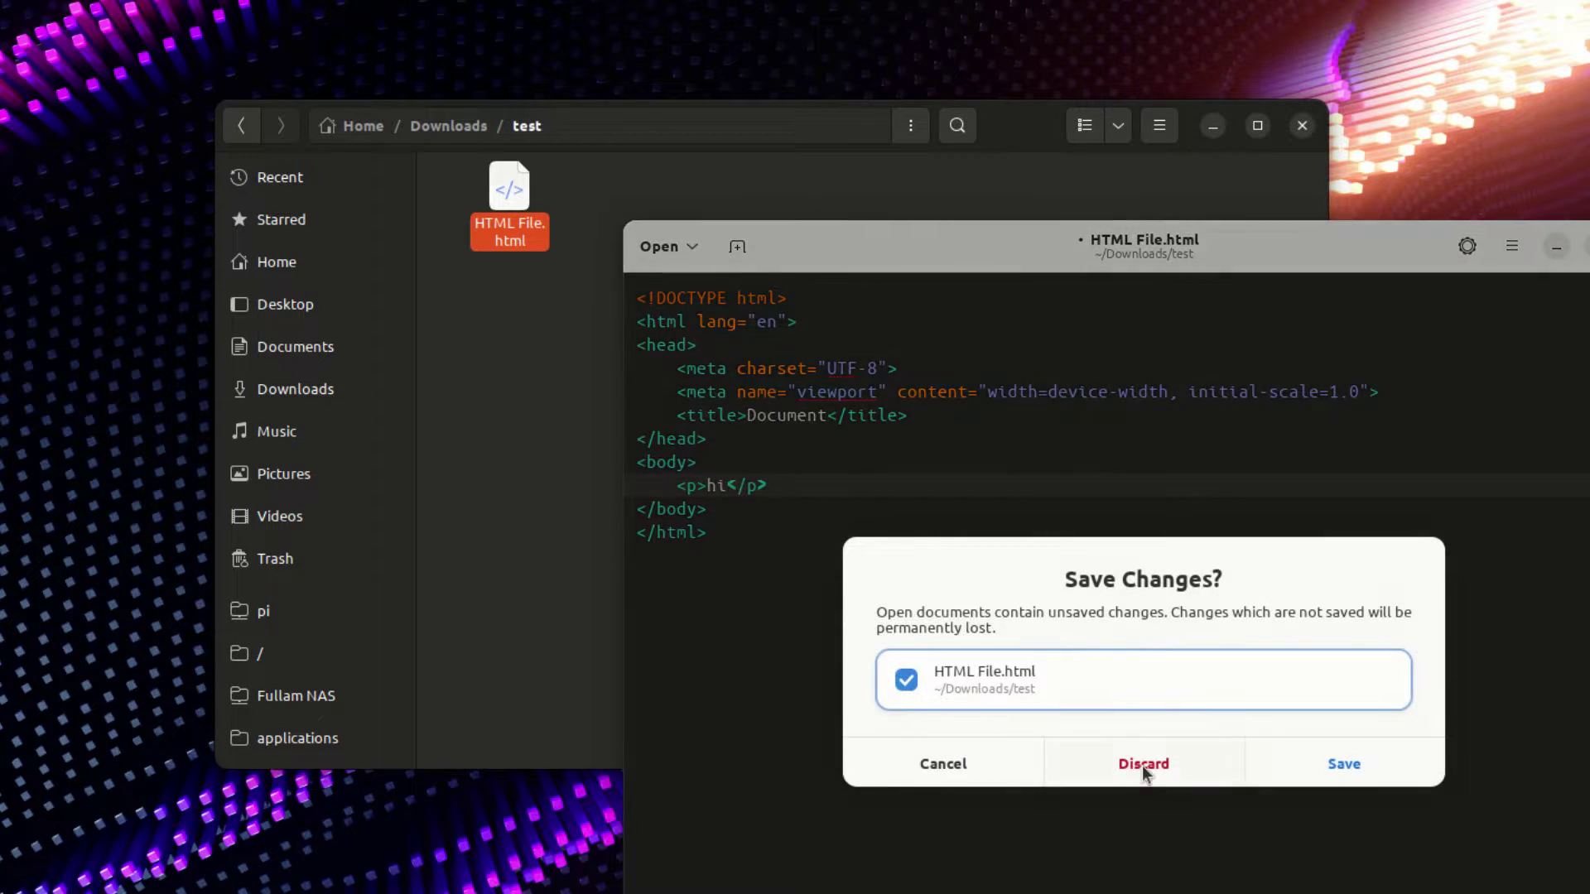
pyautogui.click(1141, 764)
pyautogui.press('Delete')
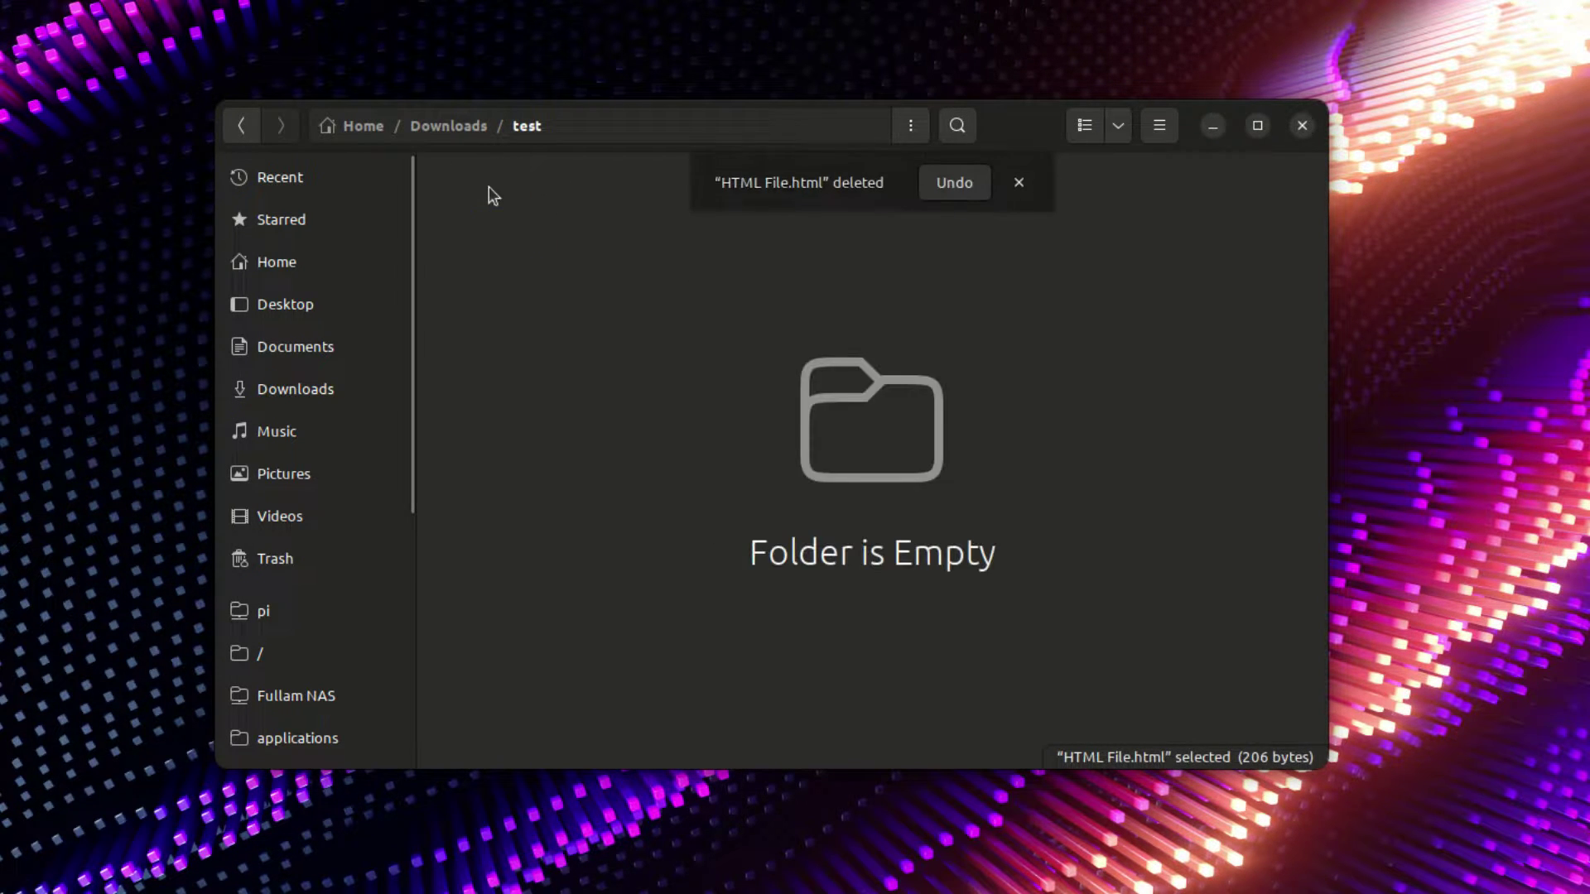
# Step: Open the Home Templates folder and check which New Document templates are offered
pyautogui.click(283, 258)
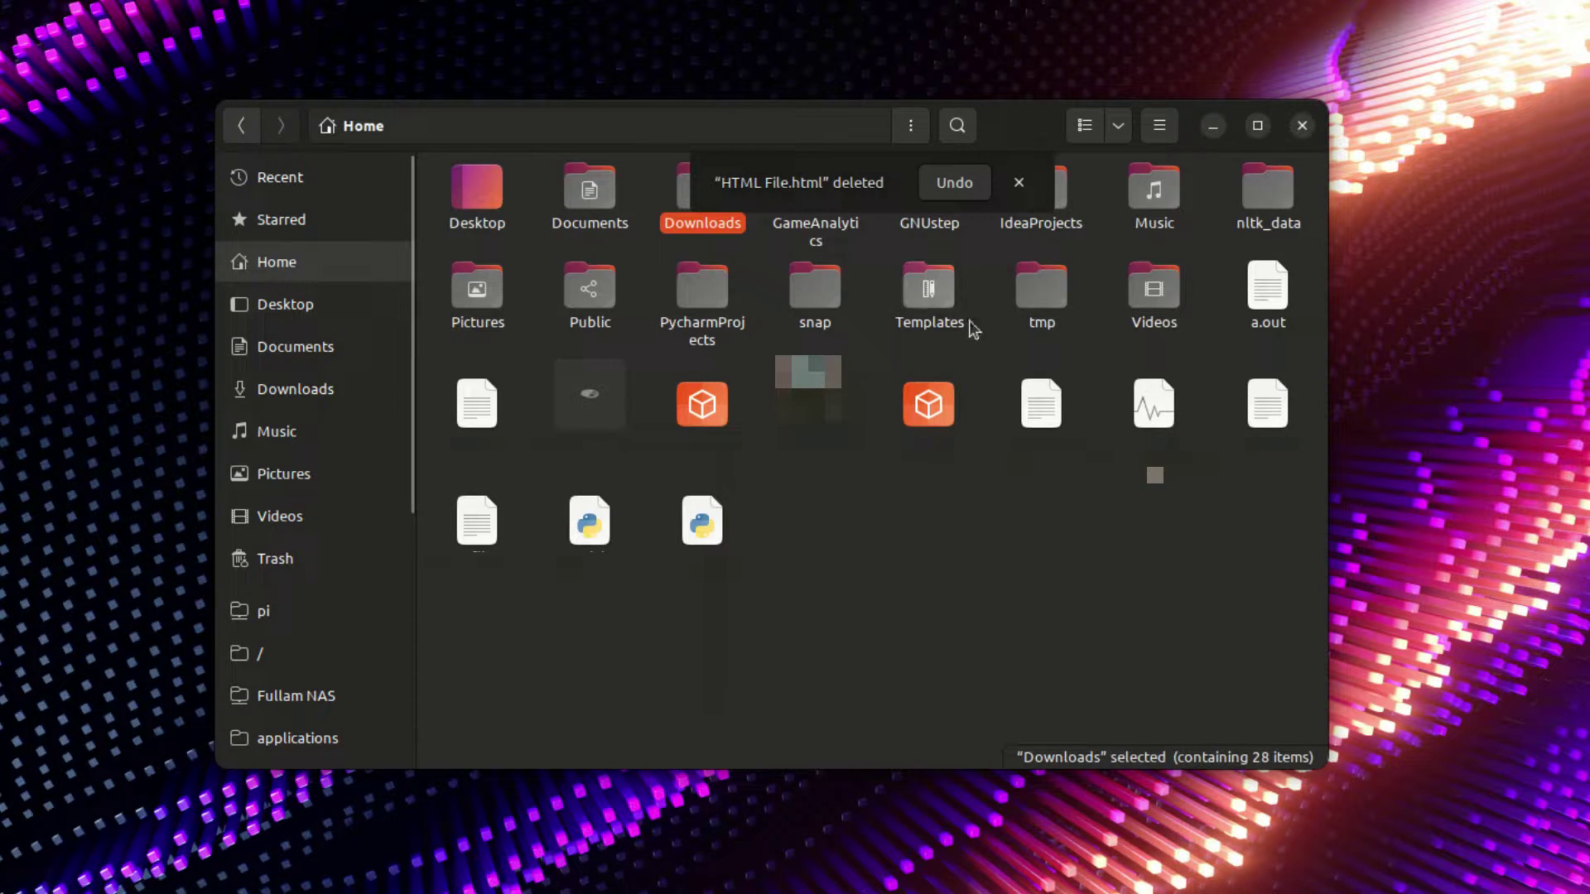
pyautogui.click(925, 294)
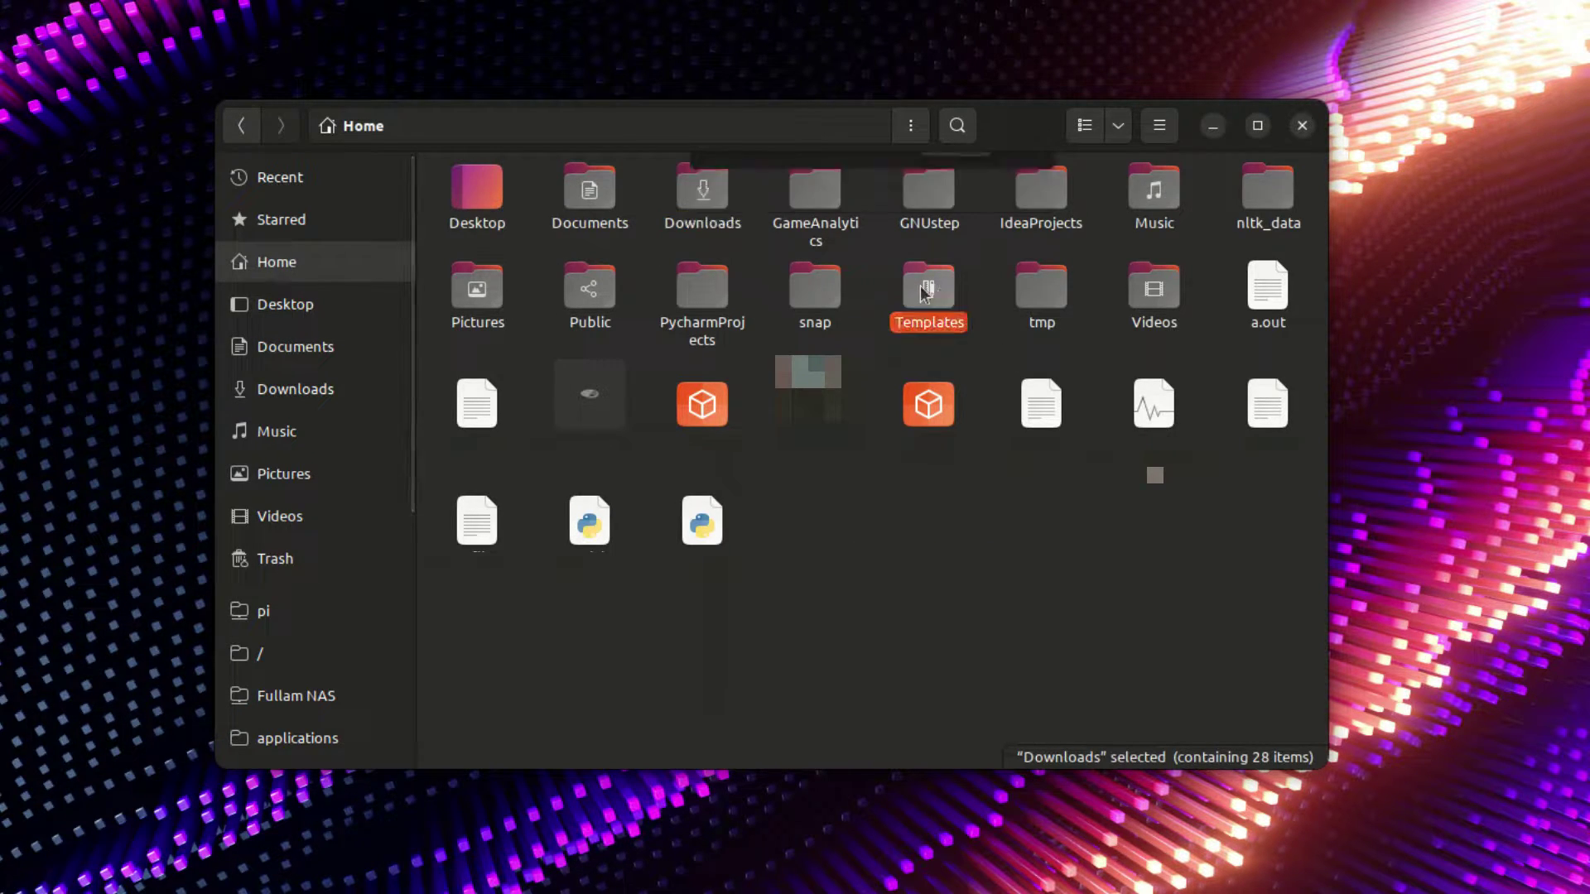
pyautogui.doubleClick(925, 294)
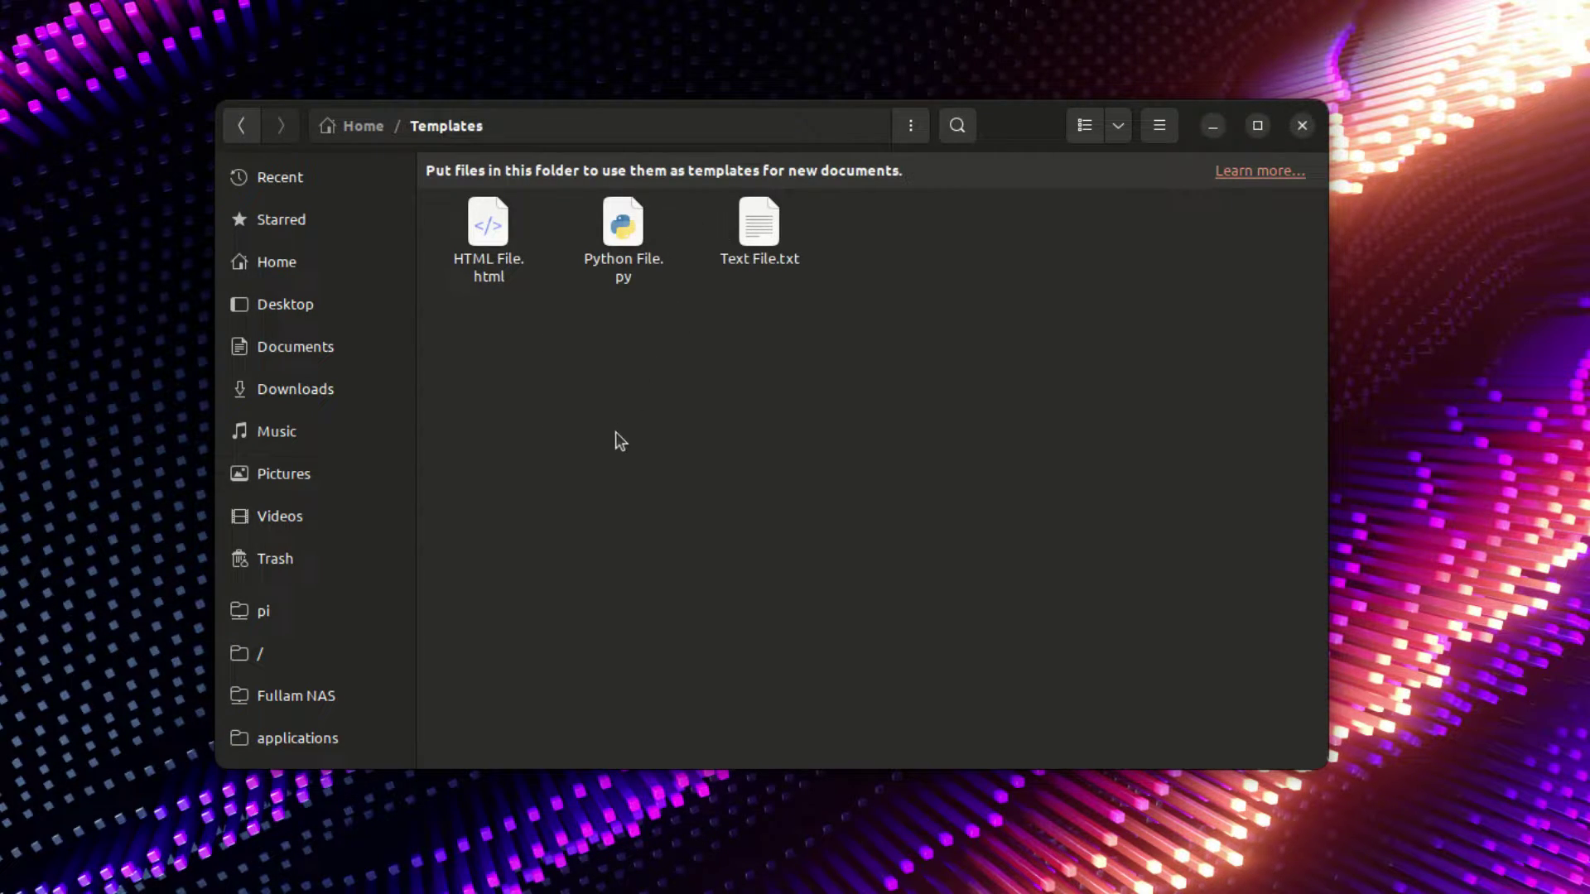
pyautogui.rightClick(651, 307)
pyautogui.moveTo(762, 352)
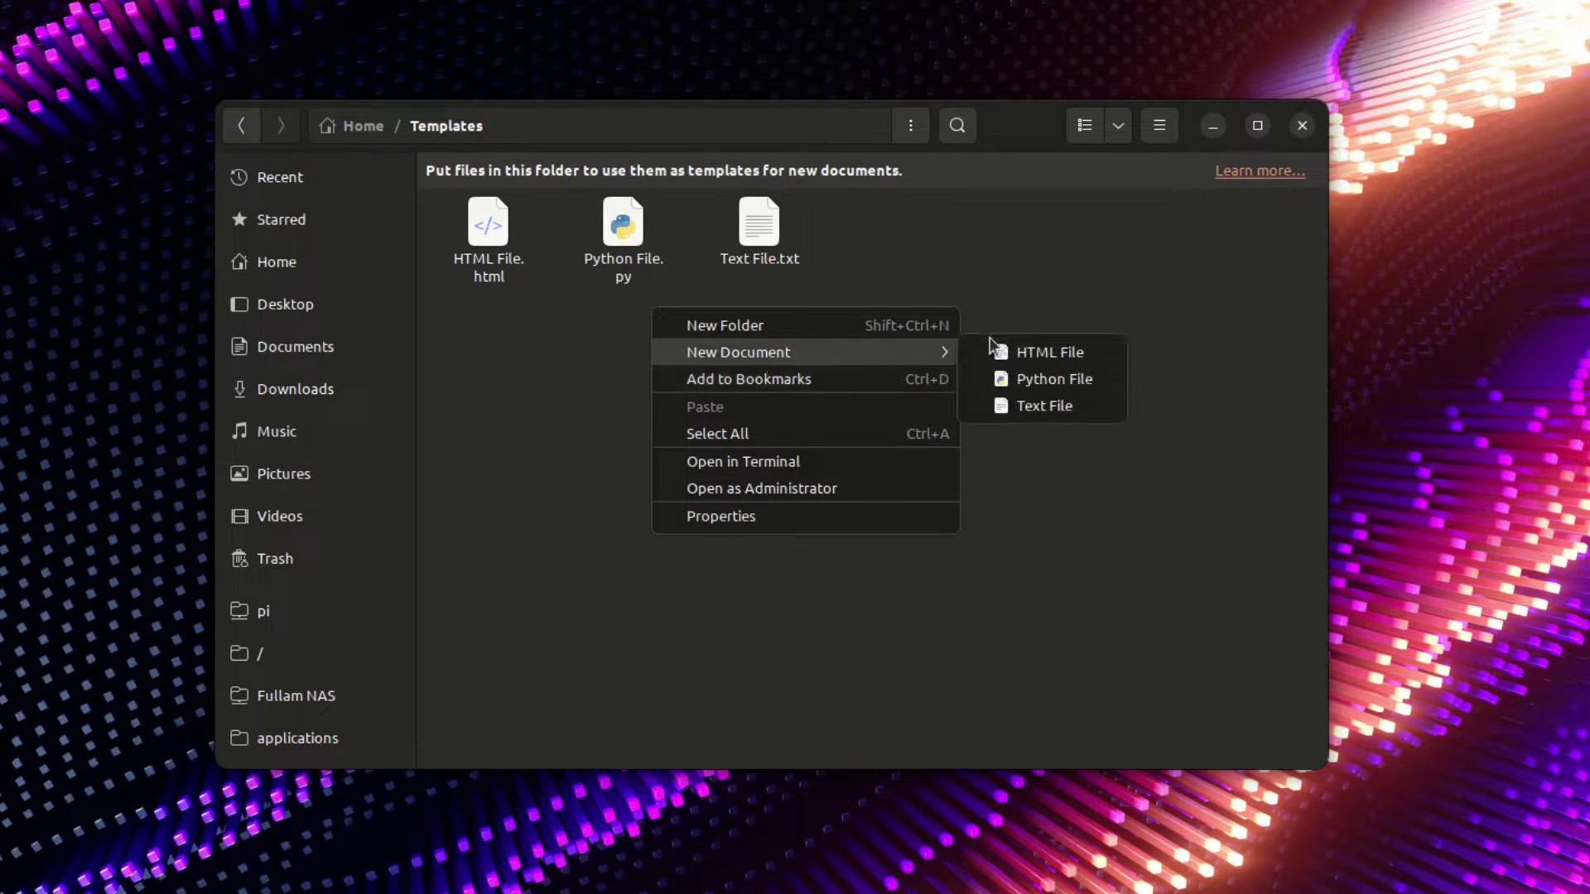
pyautogui.click(582, 382)
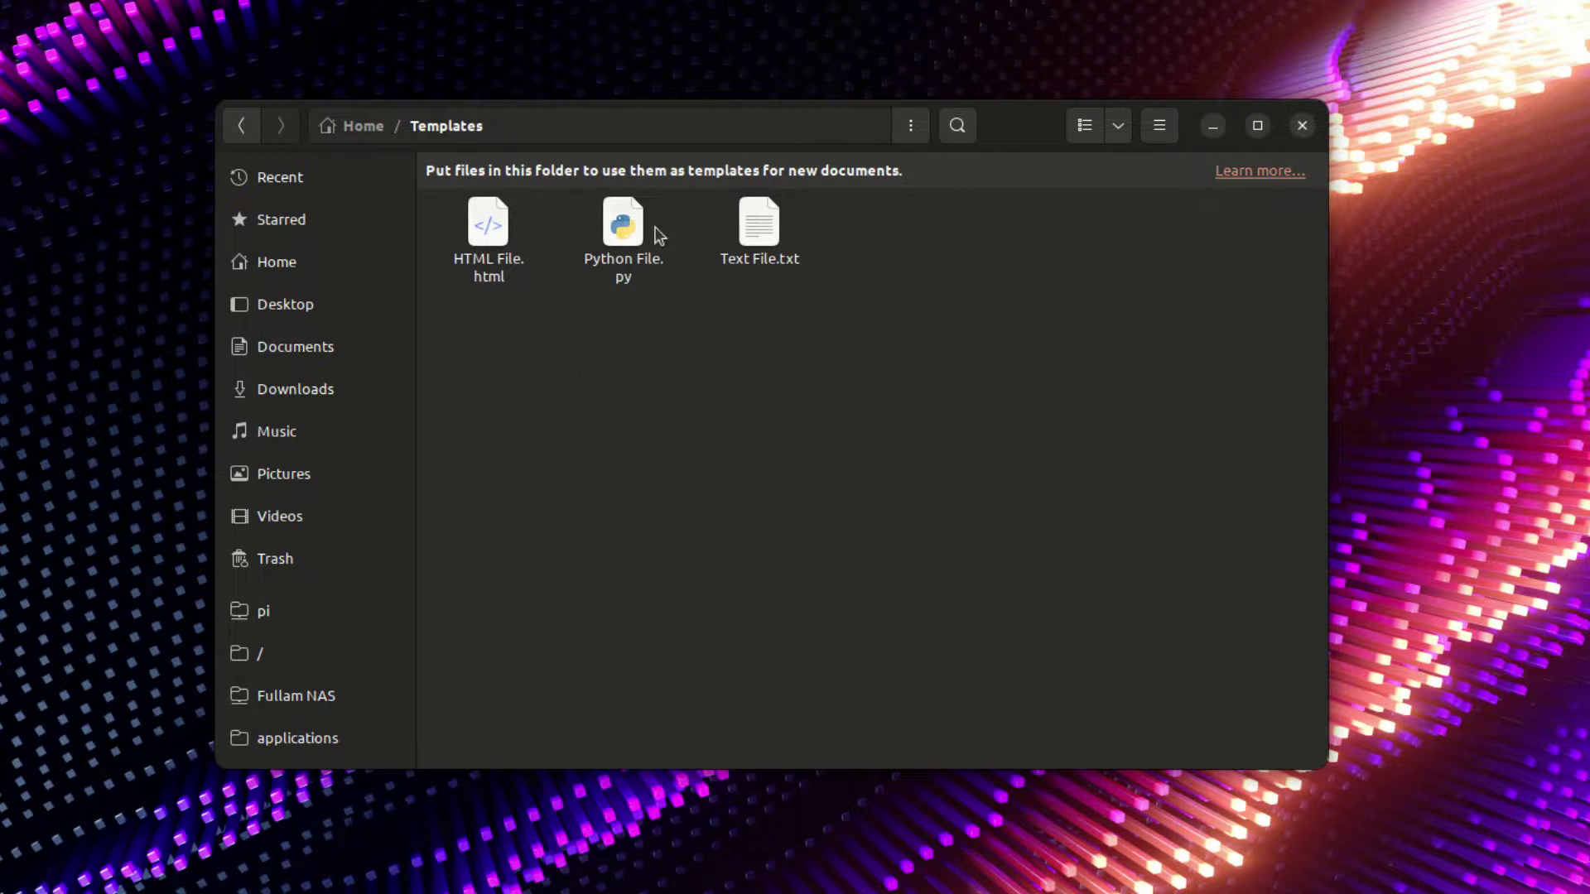
# Step: Delete the Python File.py template and dismiss the deletion notice
pyautogui.click(620, 240)
pyautogui.press('Delete')
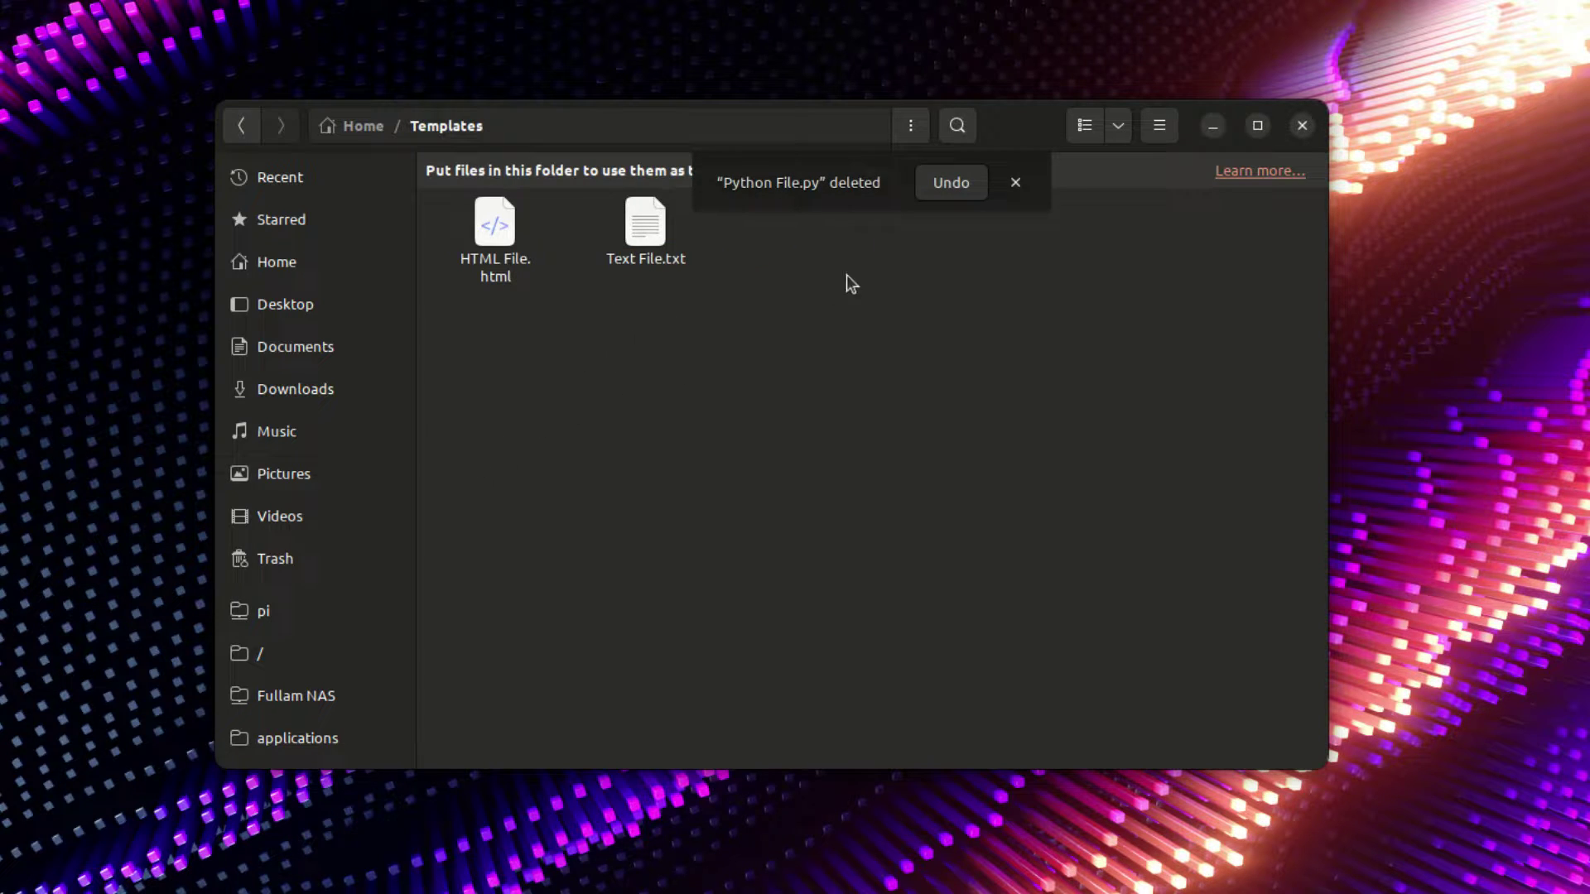
pyautogui.click(1014, 186)
# Step: Recheck the New Document submenu to see the remaining templates
pyautogui.rightClick(510, 471)
pyautogui.moveTo(598, 522)
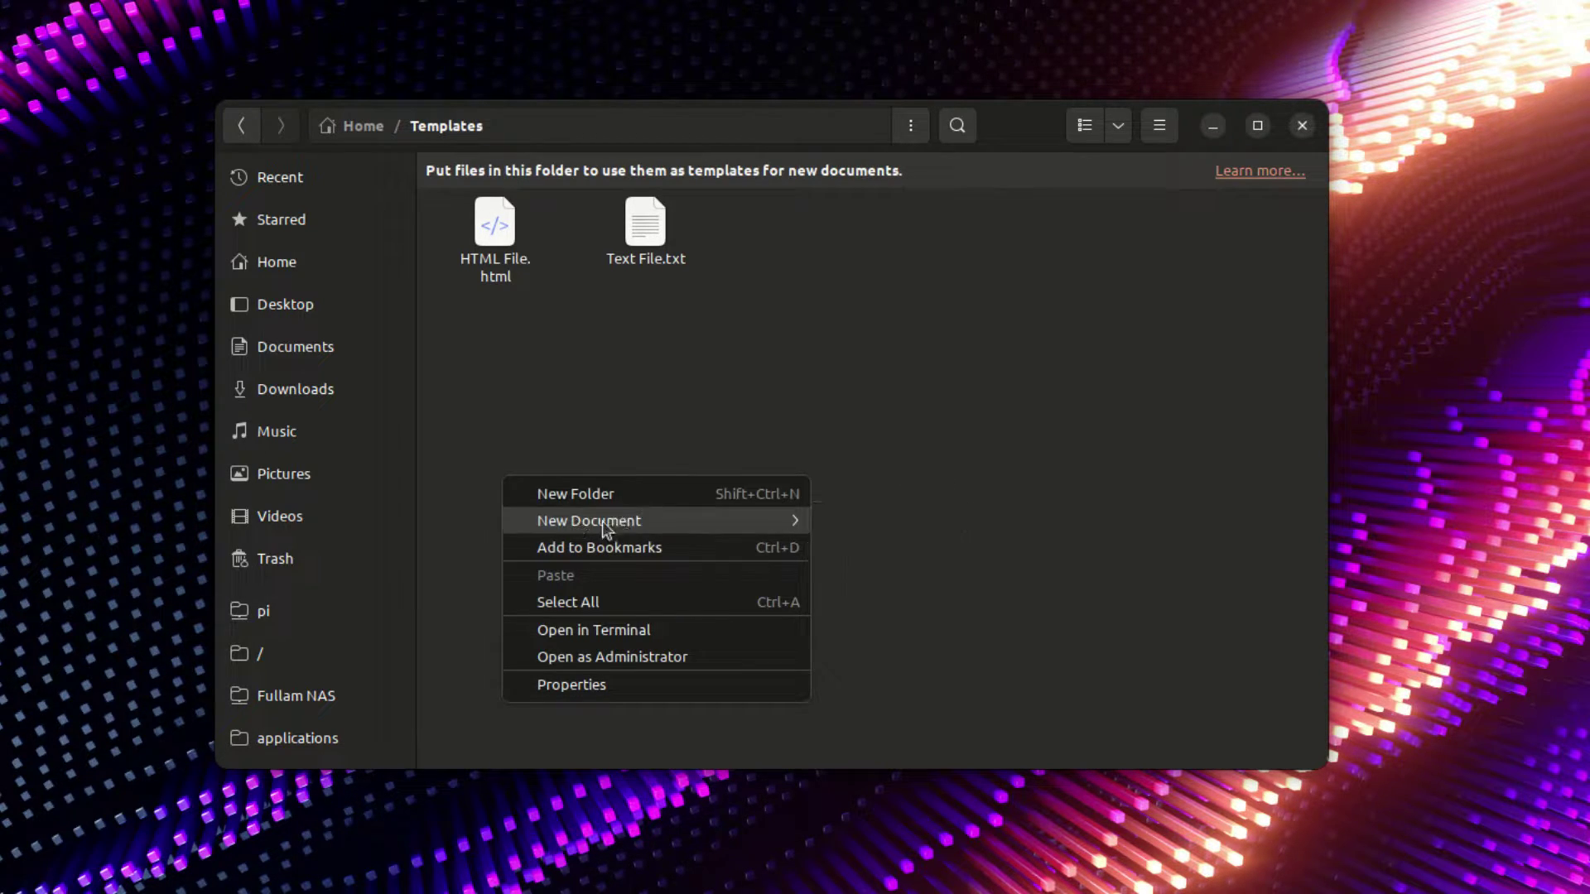
pyautogui.moveTo(672, 520)
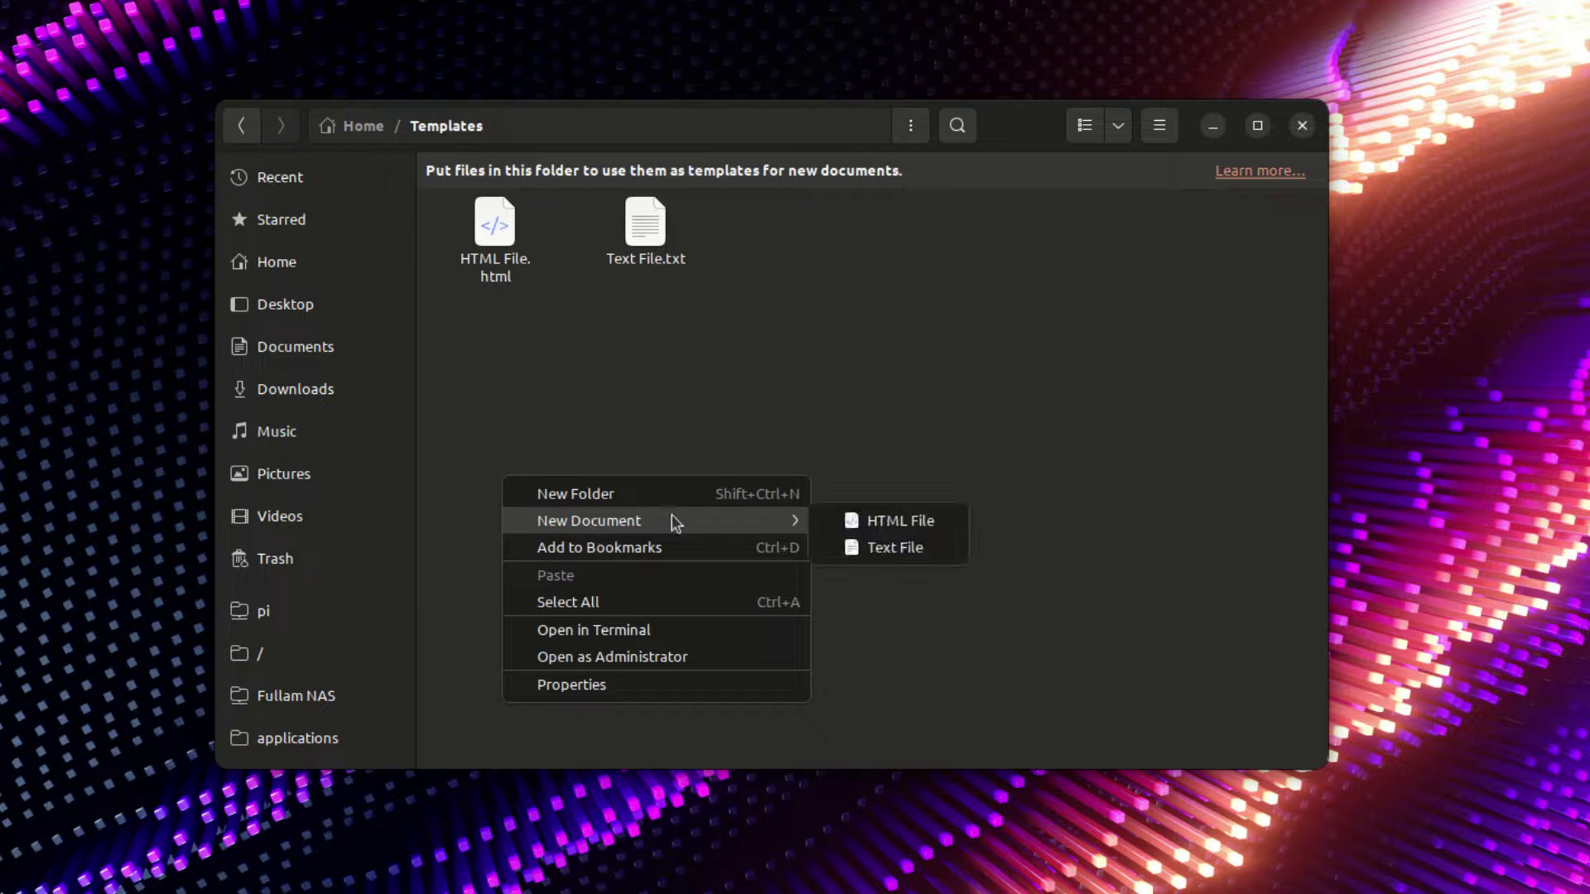
pyautogui.click(664, 330)
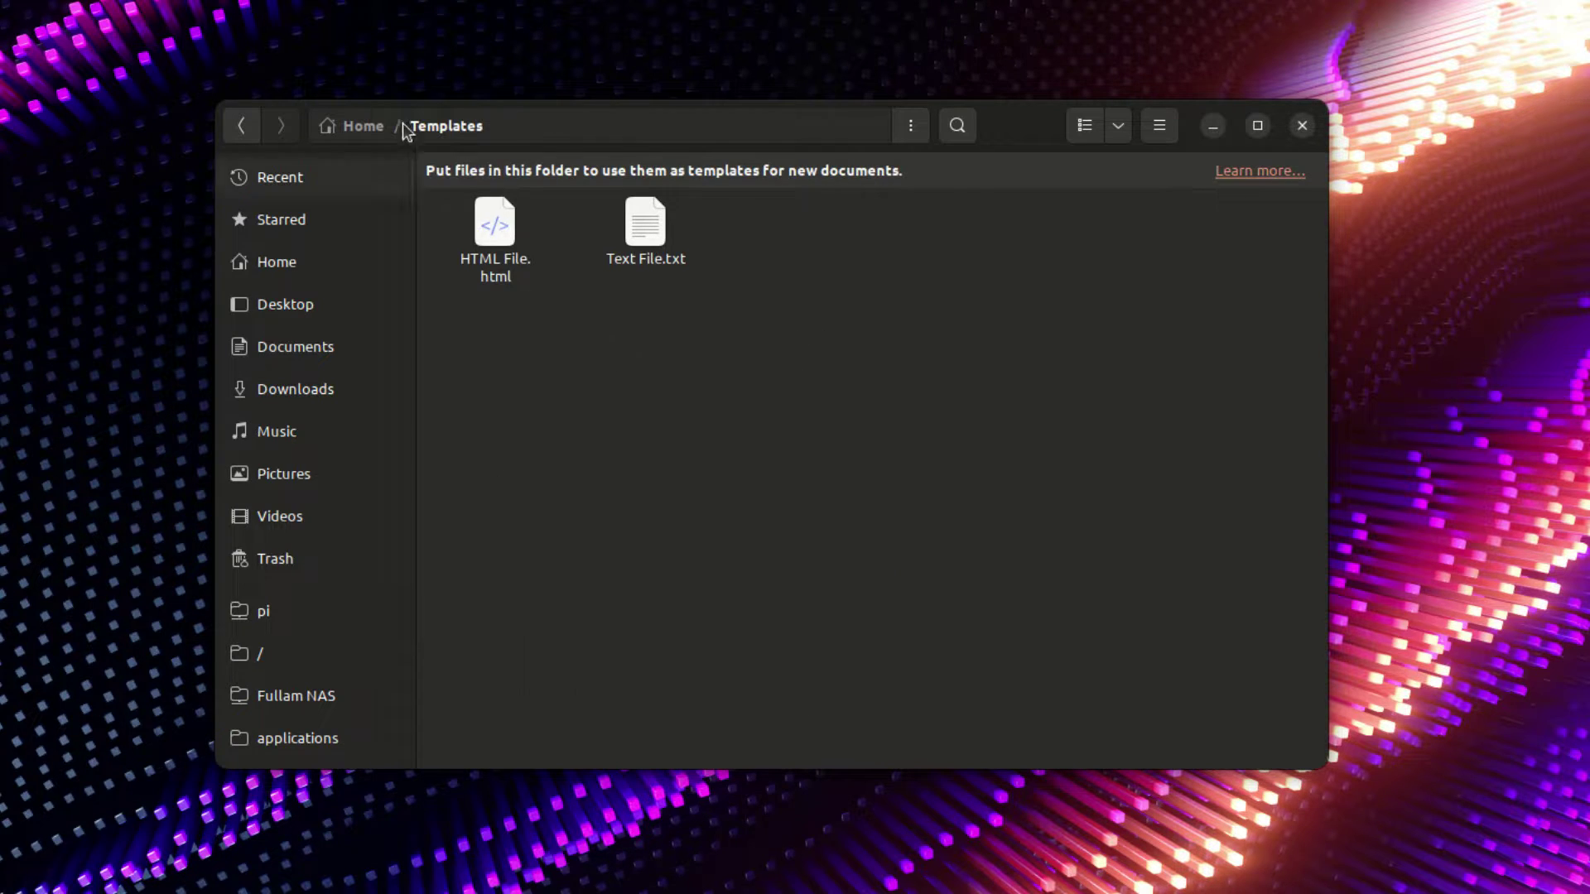
# Step: Create a new text file from the Text File template and rename it Python File.py
pyautogui.rightClick(743, 349)
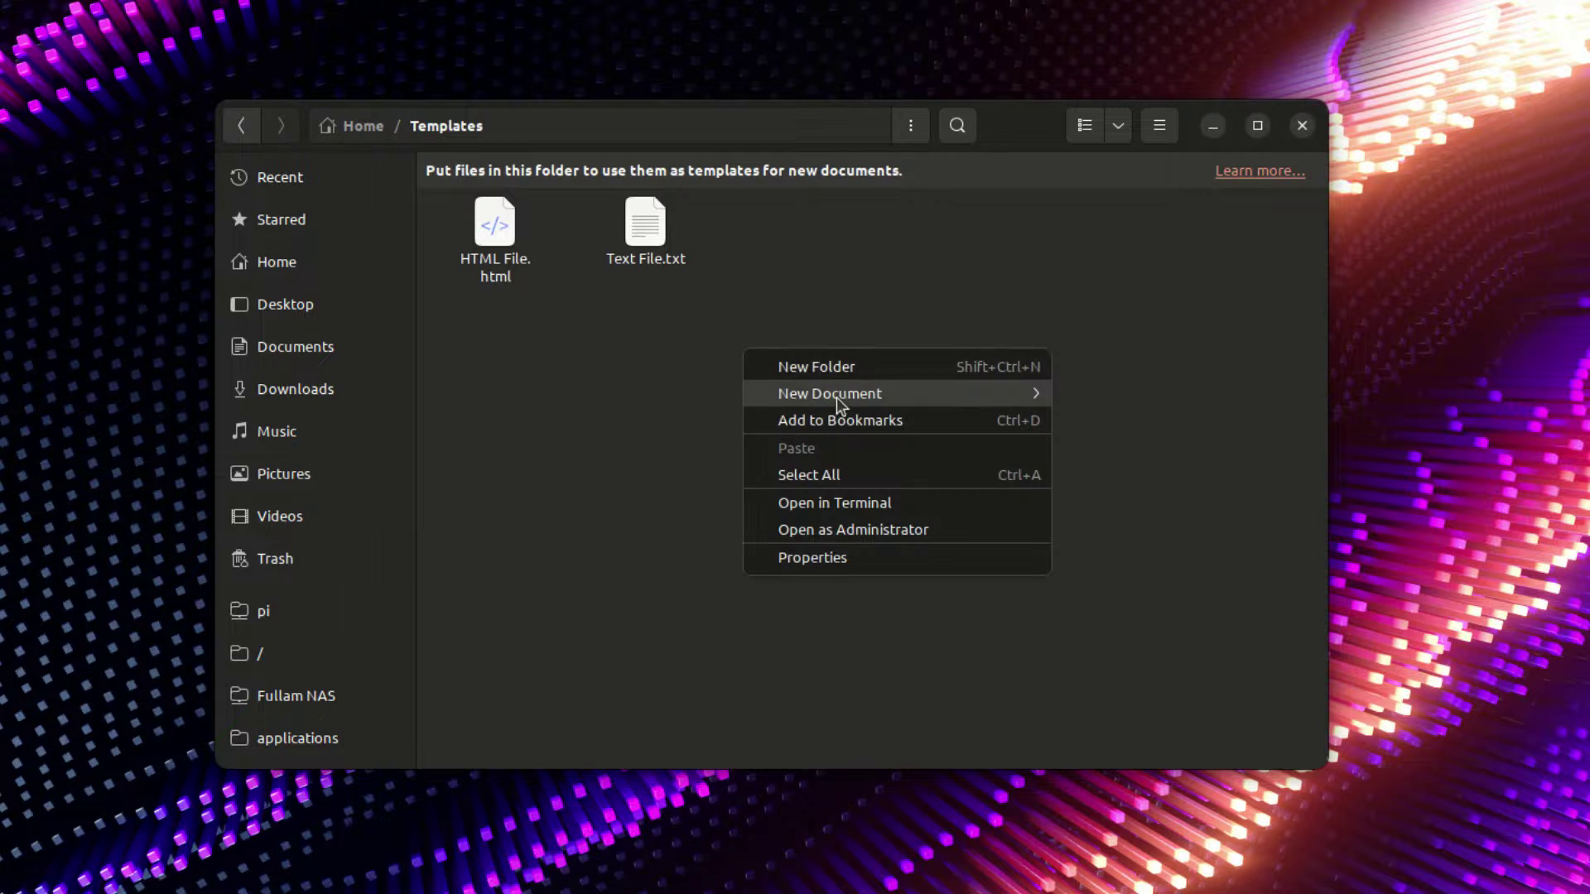
pyautogui.moveTo(837, 395)
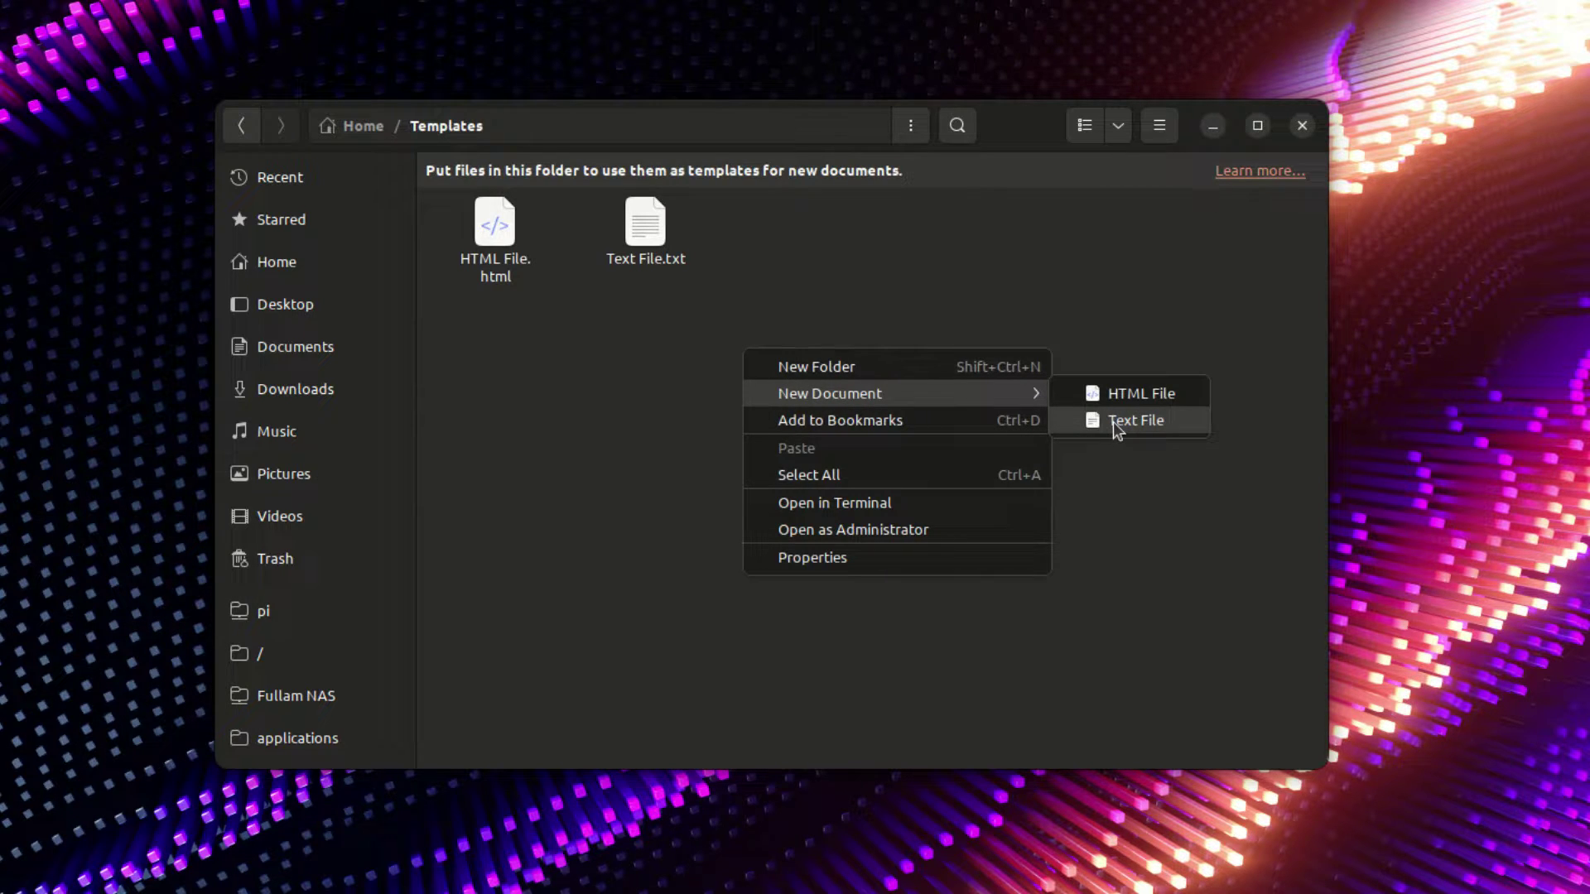
pyautogui.click(1114, 420)
pyautogui.rightClick(740, 276)
pyautogui.click(872, 505)
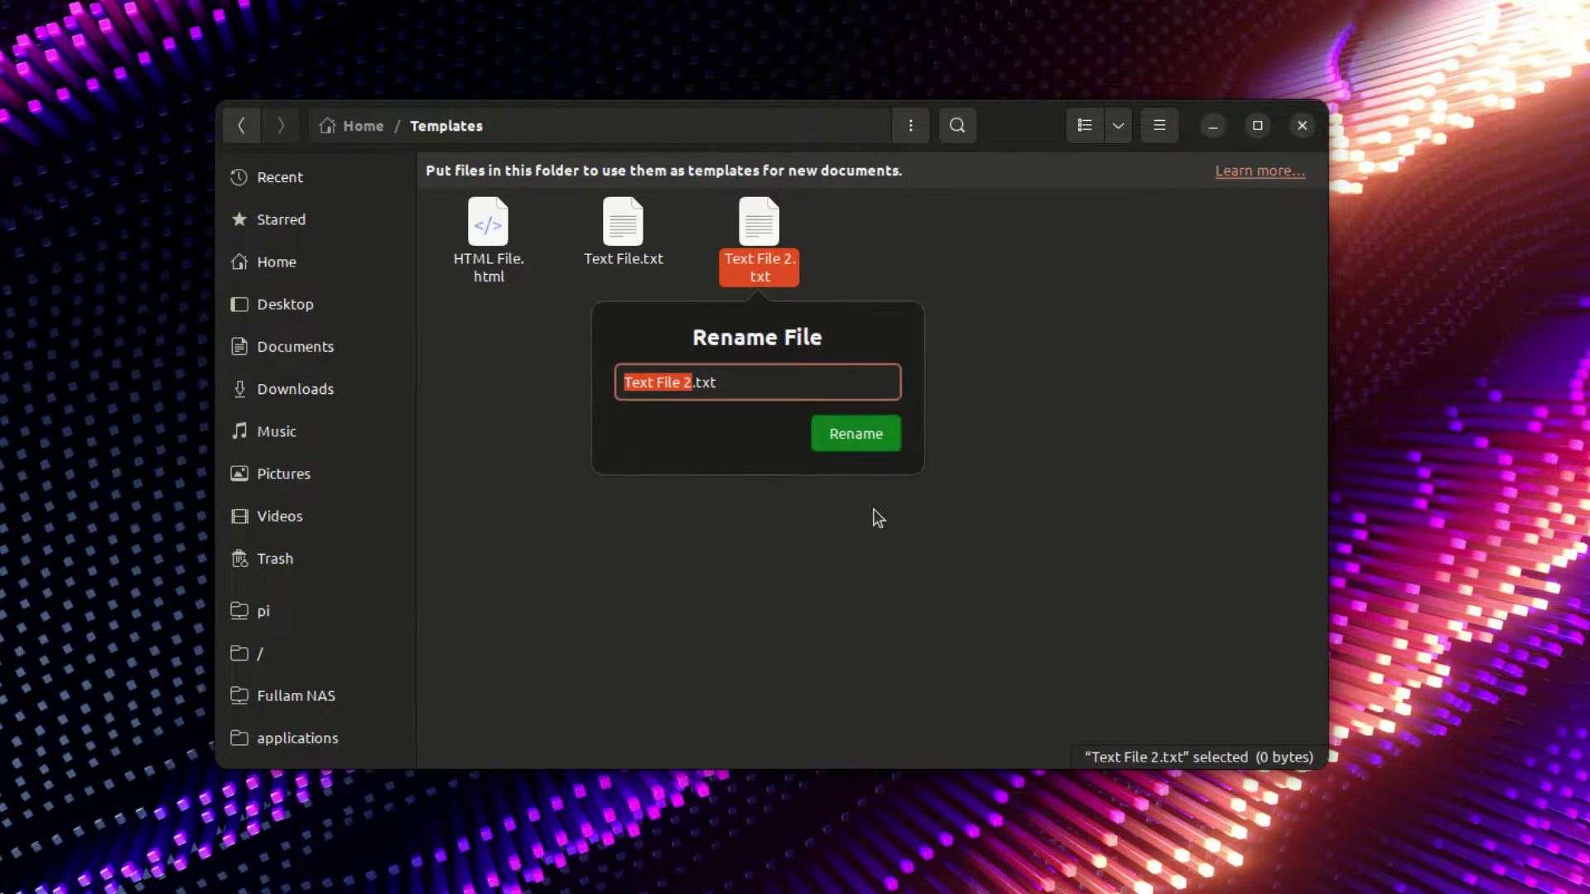
pyautogui.write('Python File.')
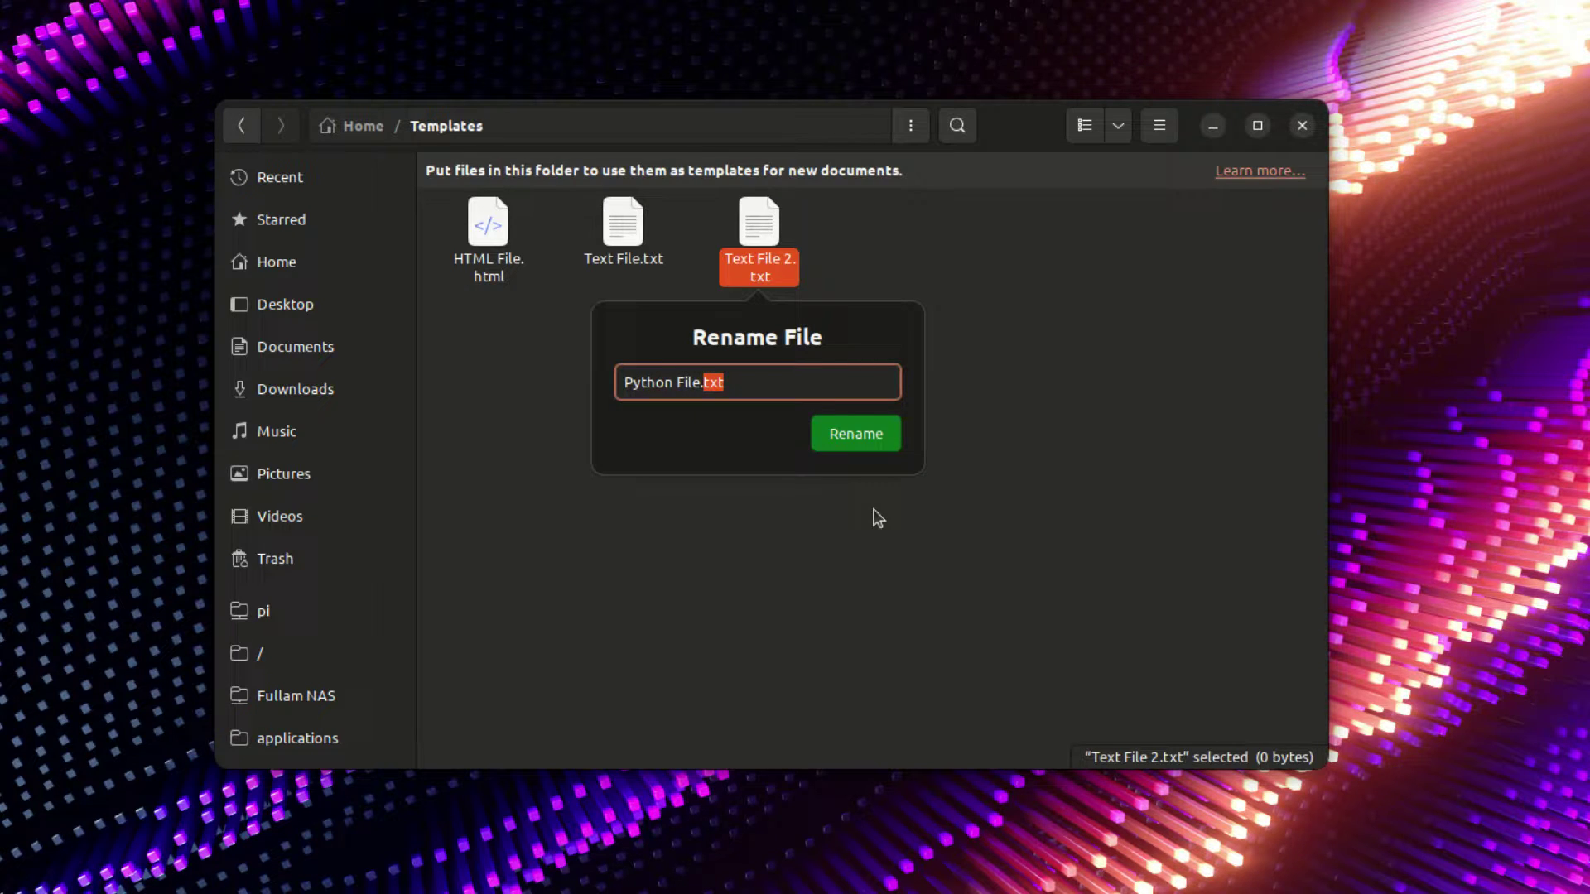
pyautogui.write('py')
pyautogui.press('Return')
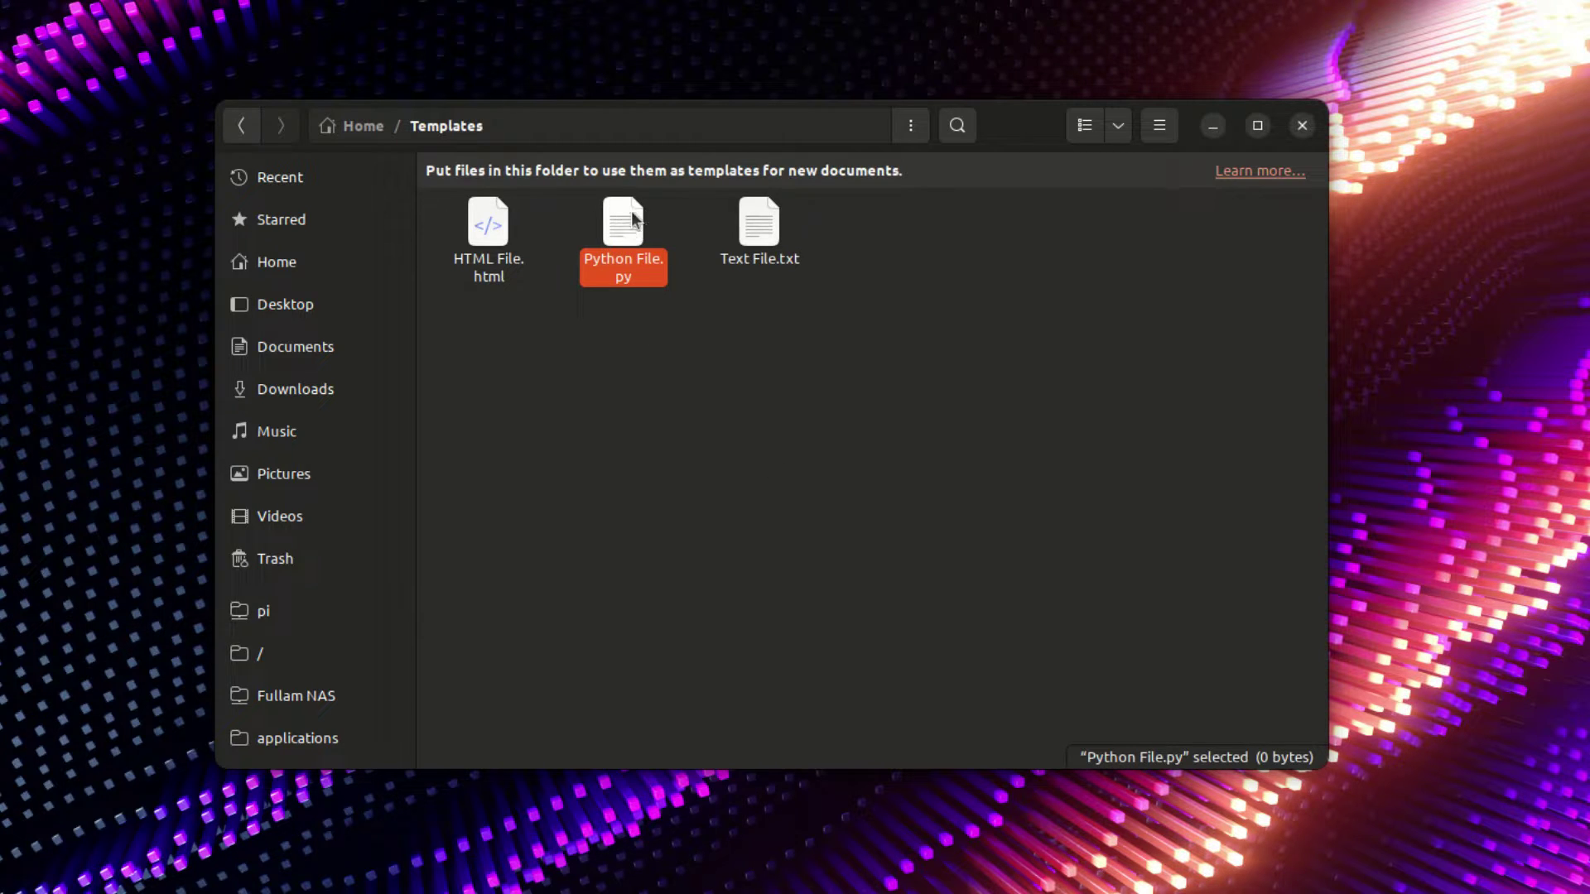
pyautogui.rightClick(646, 363)
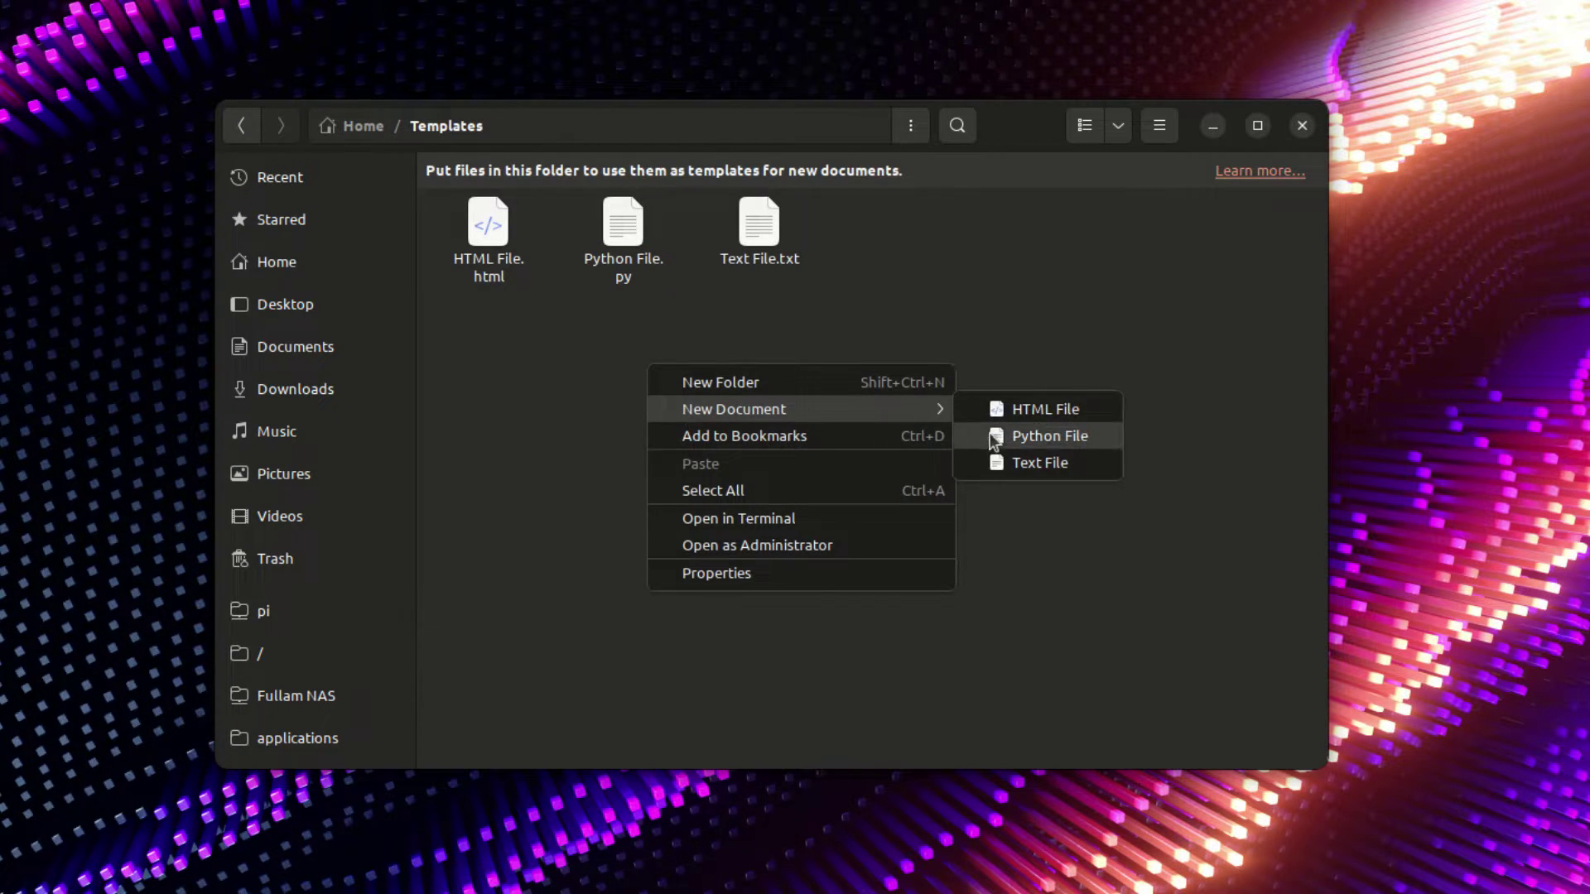
pyautogui.moveTo(907, 406)
pyautogui.click(628, 351)
# Step: Open Python File.py in the editor and type #!/bin/python3 on the first line
pyautogui.doubleClick(620, 263)
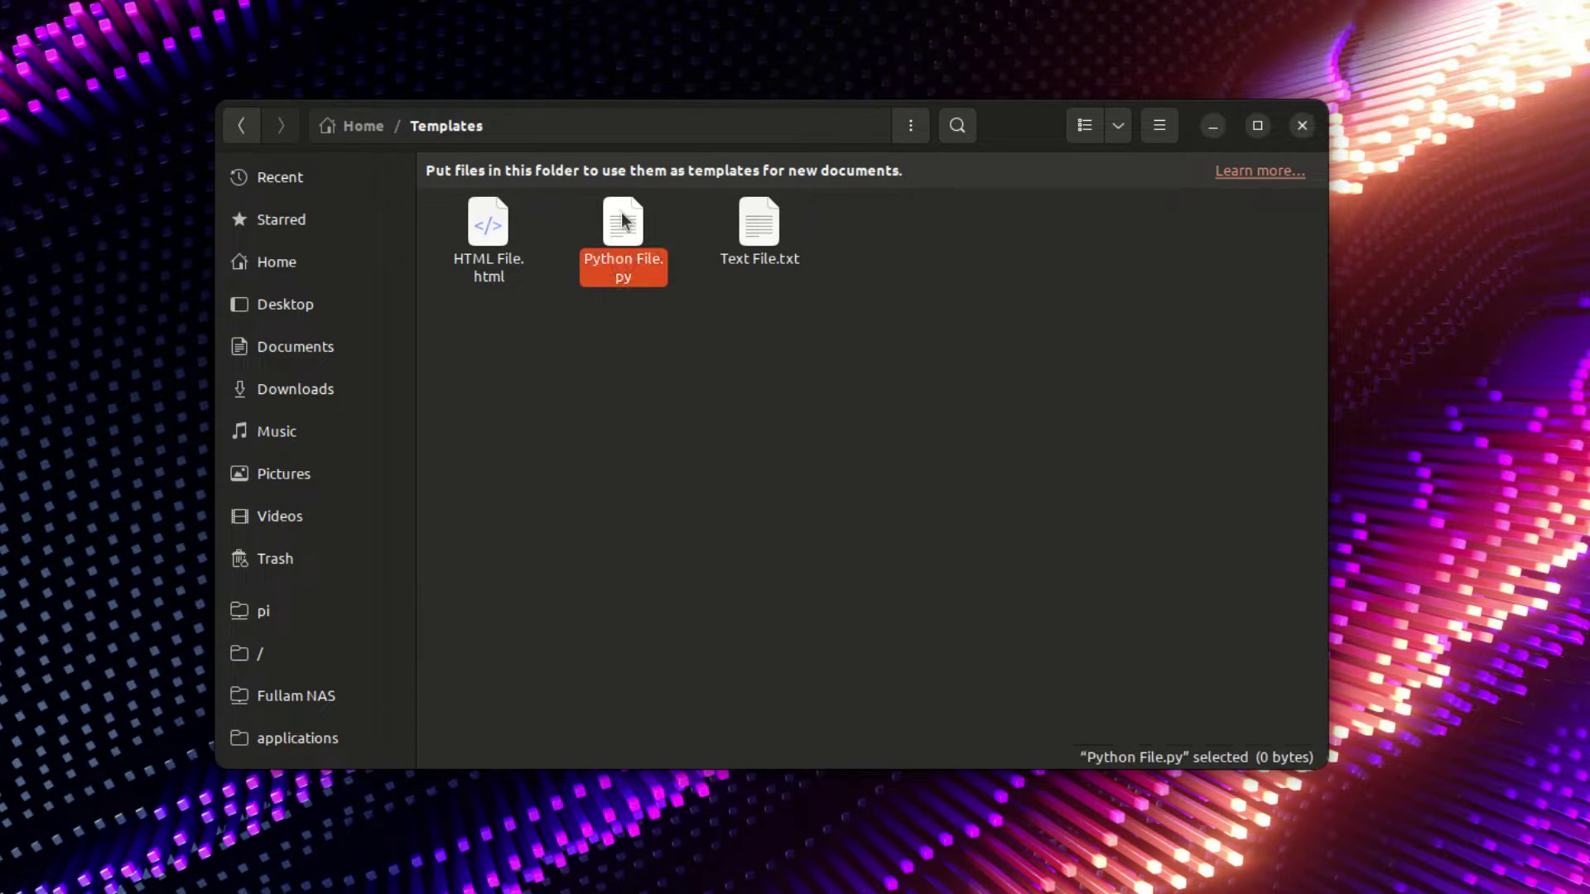
pyautogui.moveTo(472, 50); pyautogui.dragTo(1125, 216)
pyautogui.moveTo(740, 209); pyautogui.dragTo(729, 320)
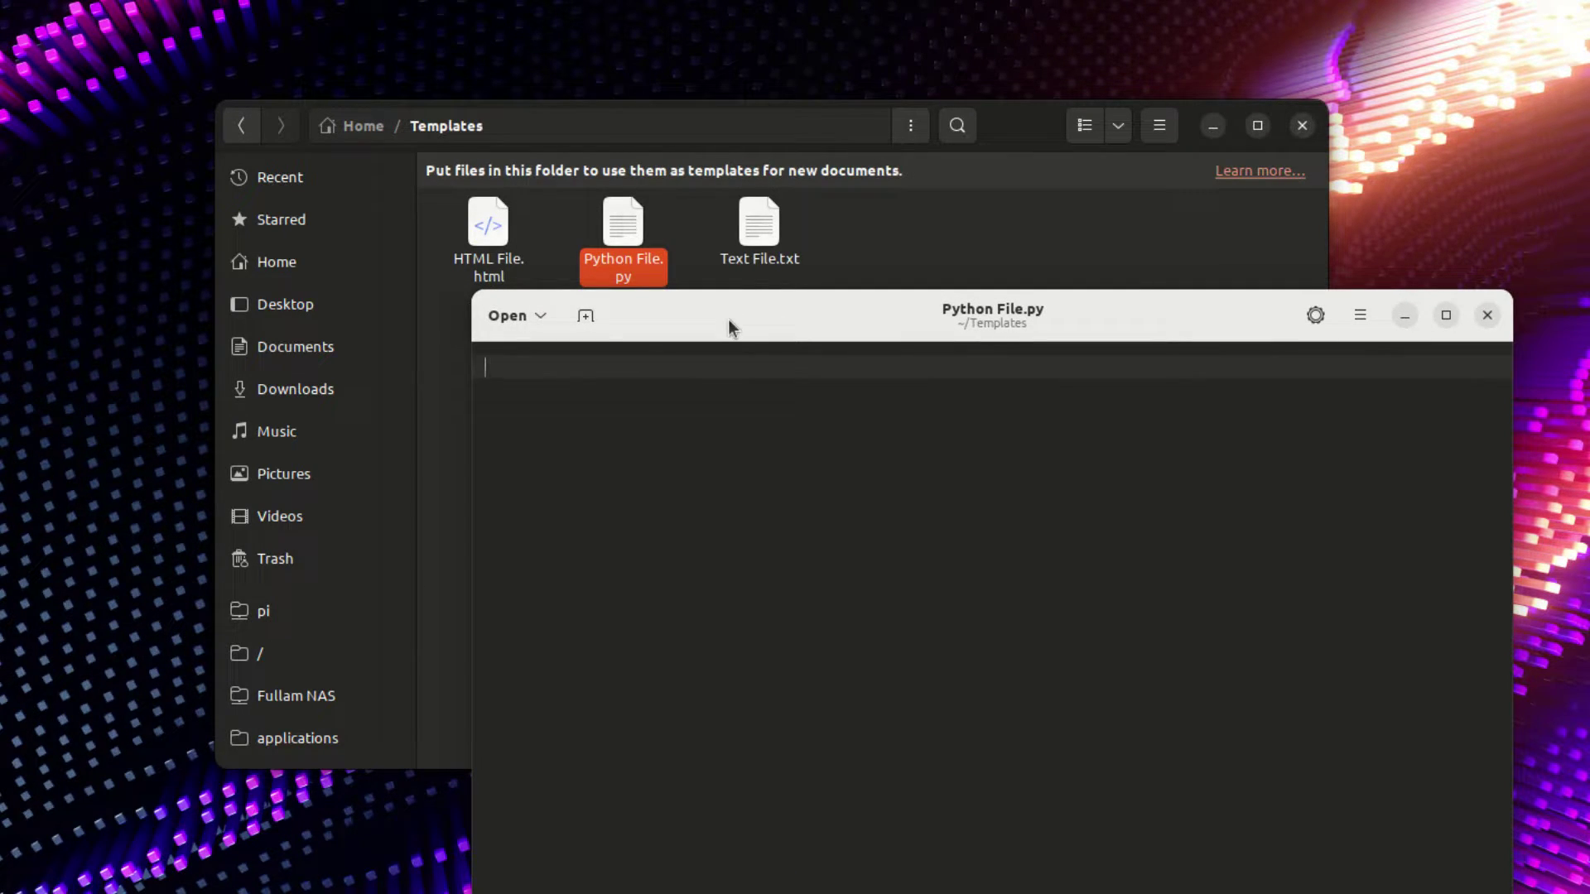
pyautogui.write('#!/bin/python3')
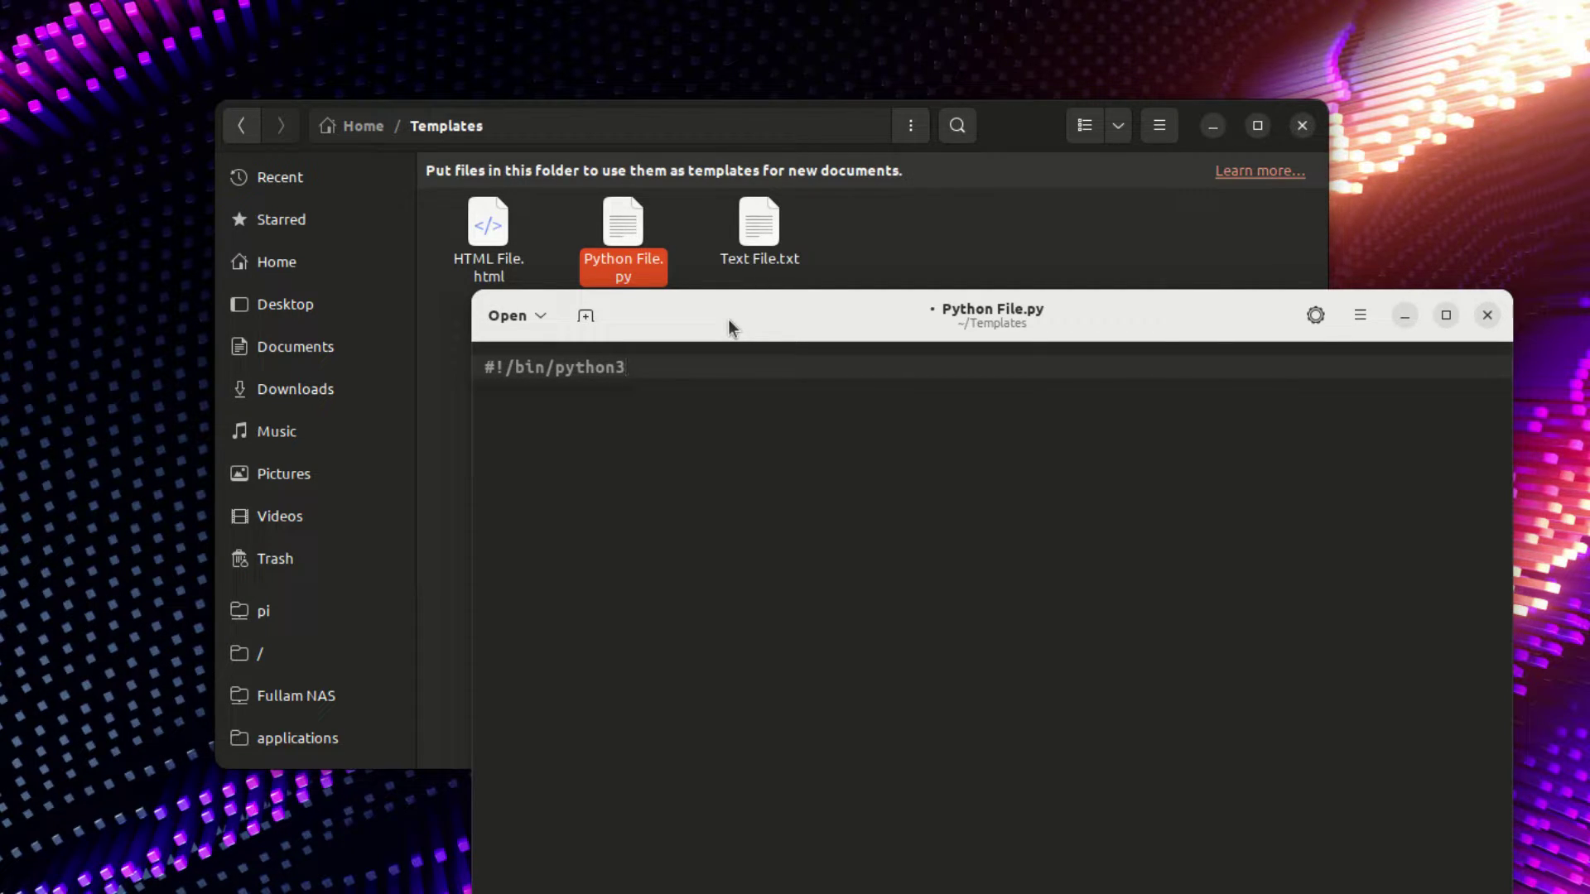
pyautogui.press('Return')
pyautogui.press('BackSpace')
# Step: Save Python File.py, close the editor, and check the templates menu
pyautogui.moveTo(555, 367); pyautogui.dragTo(685, 370)
pyautogui.click(718, 421)
pyautogui.hotkey('ctrl', 's')
pyautogui.hotkey('ctrl', 'w')
pyautogui.rightClick(659, 374)
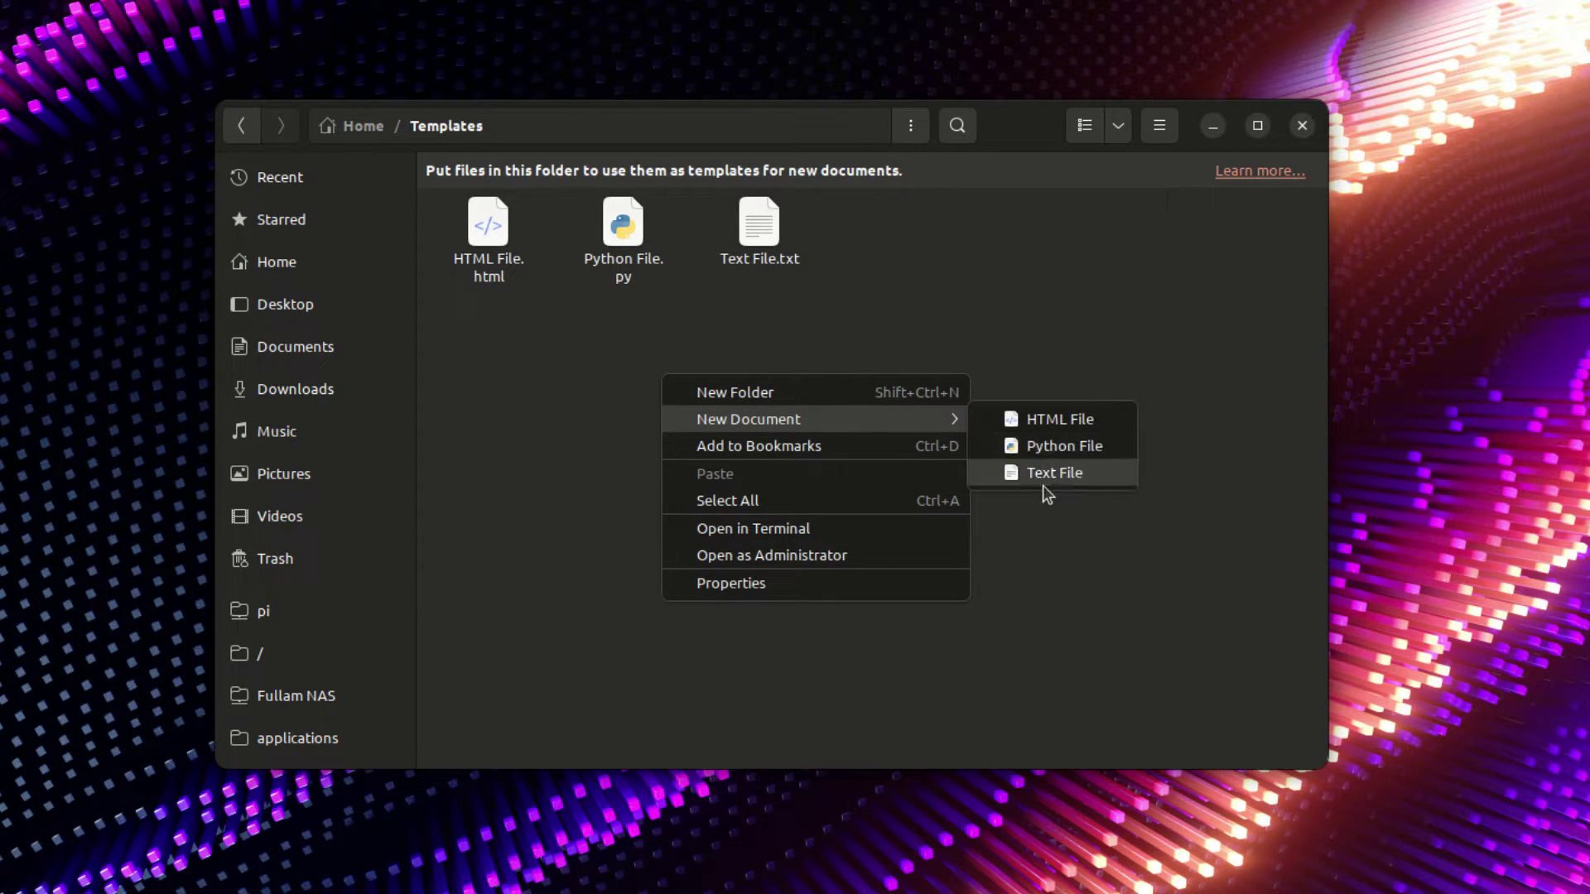
# Step: Look over the New Document templates offered in the Templates folder
pyautogui.rightClick(613, 379)
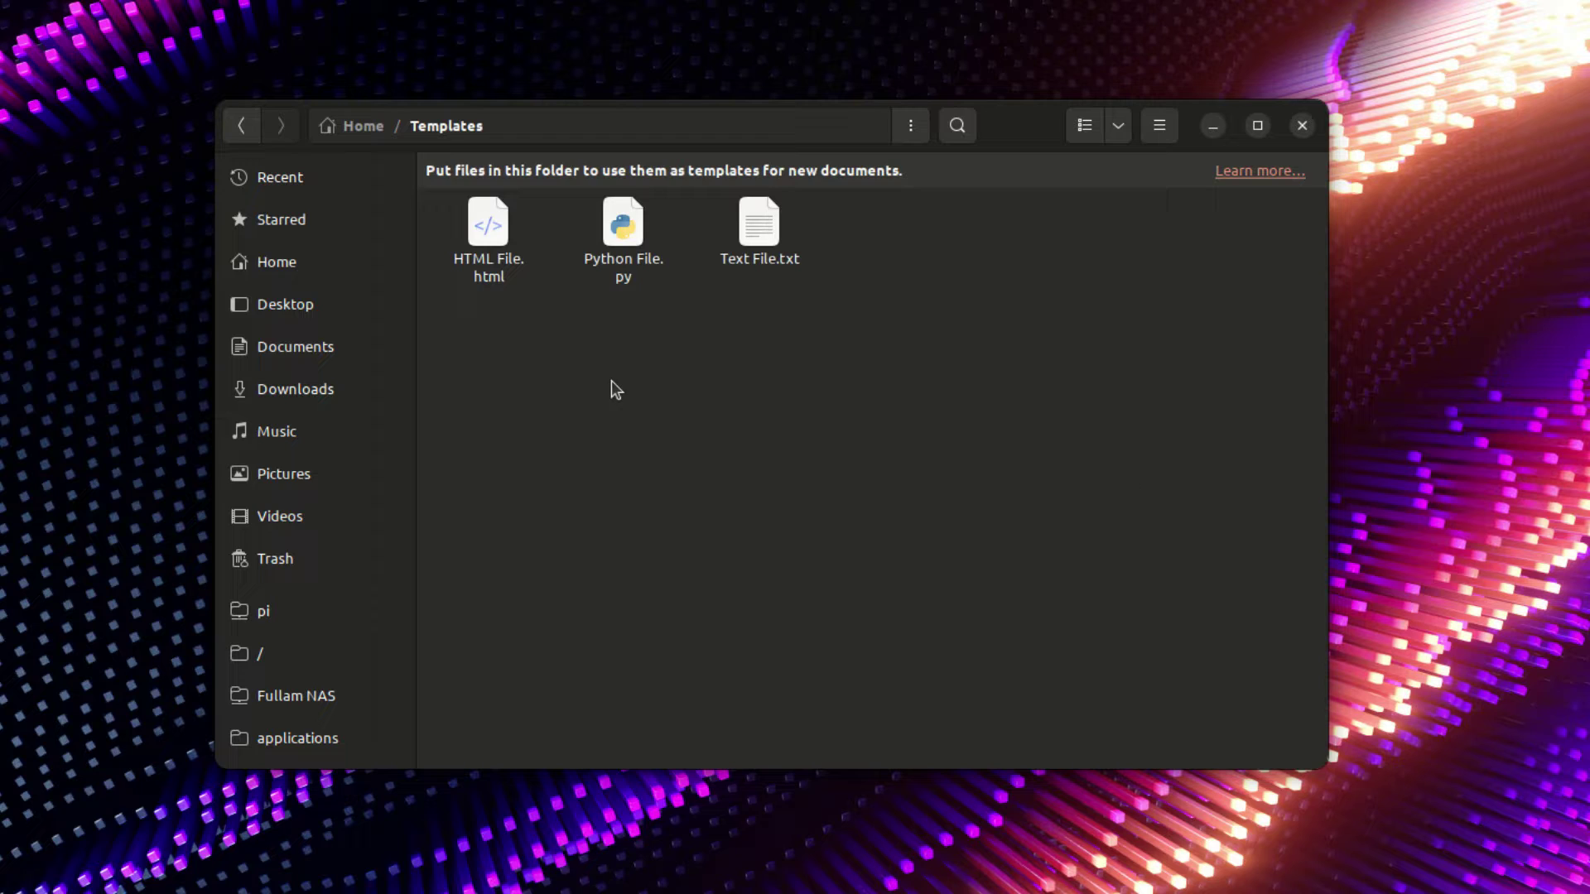
pyautogui.rightClick(613, 380)
pyautogui.moveTo(756, 421)
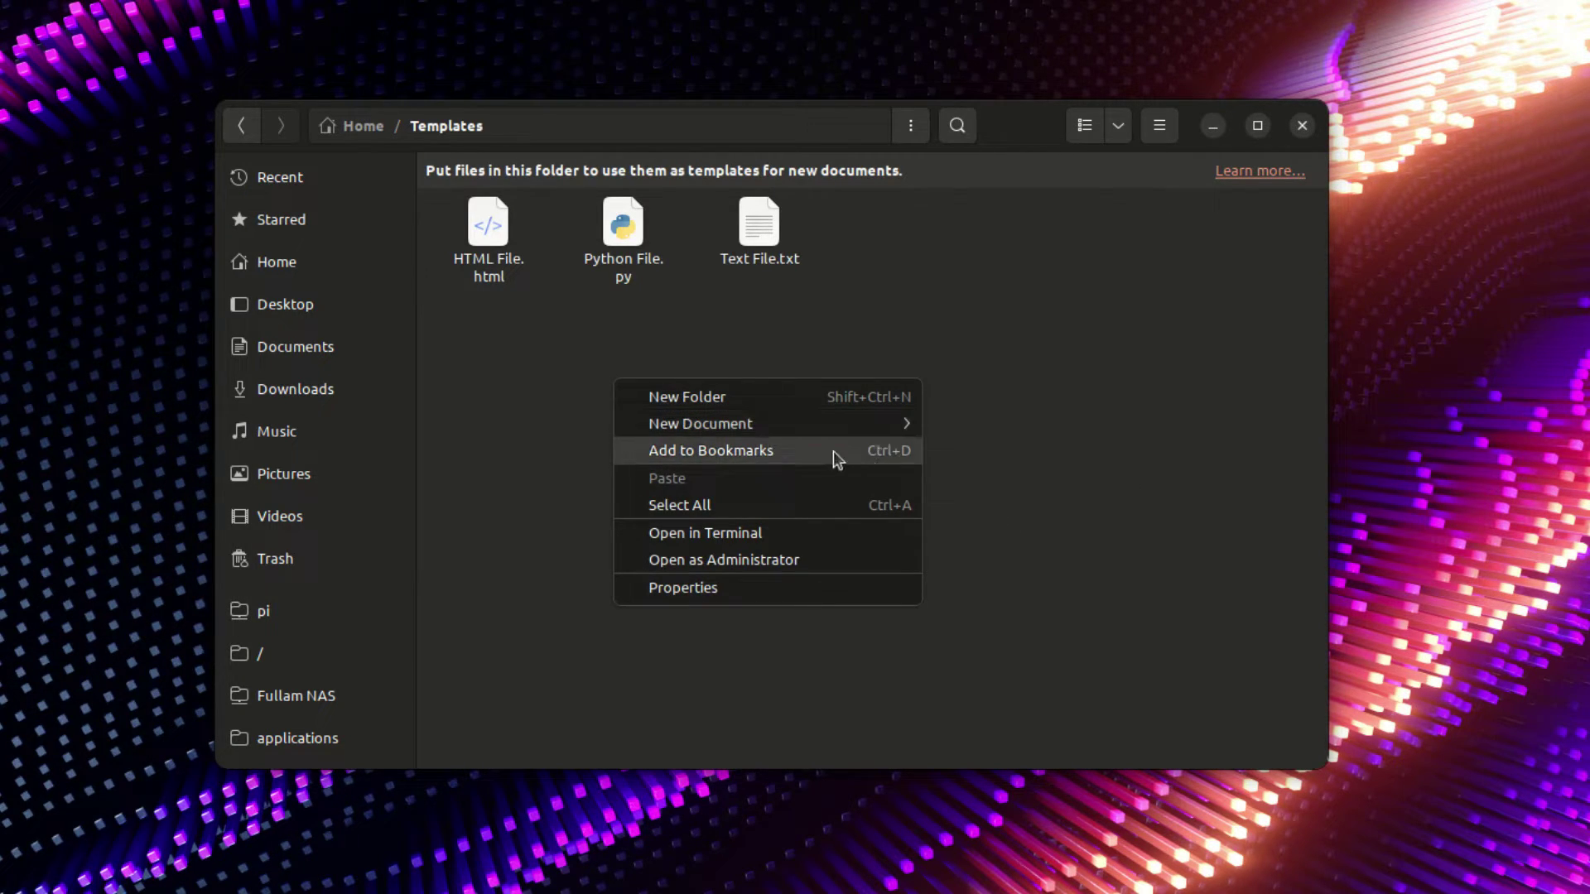
pyautogui.click(837, 287)
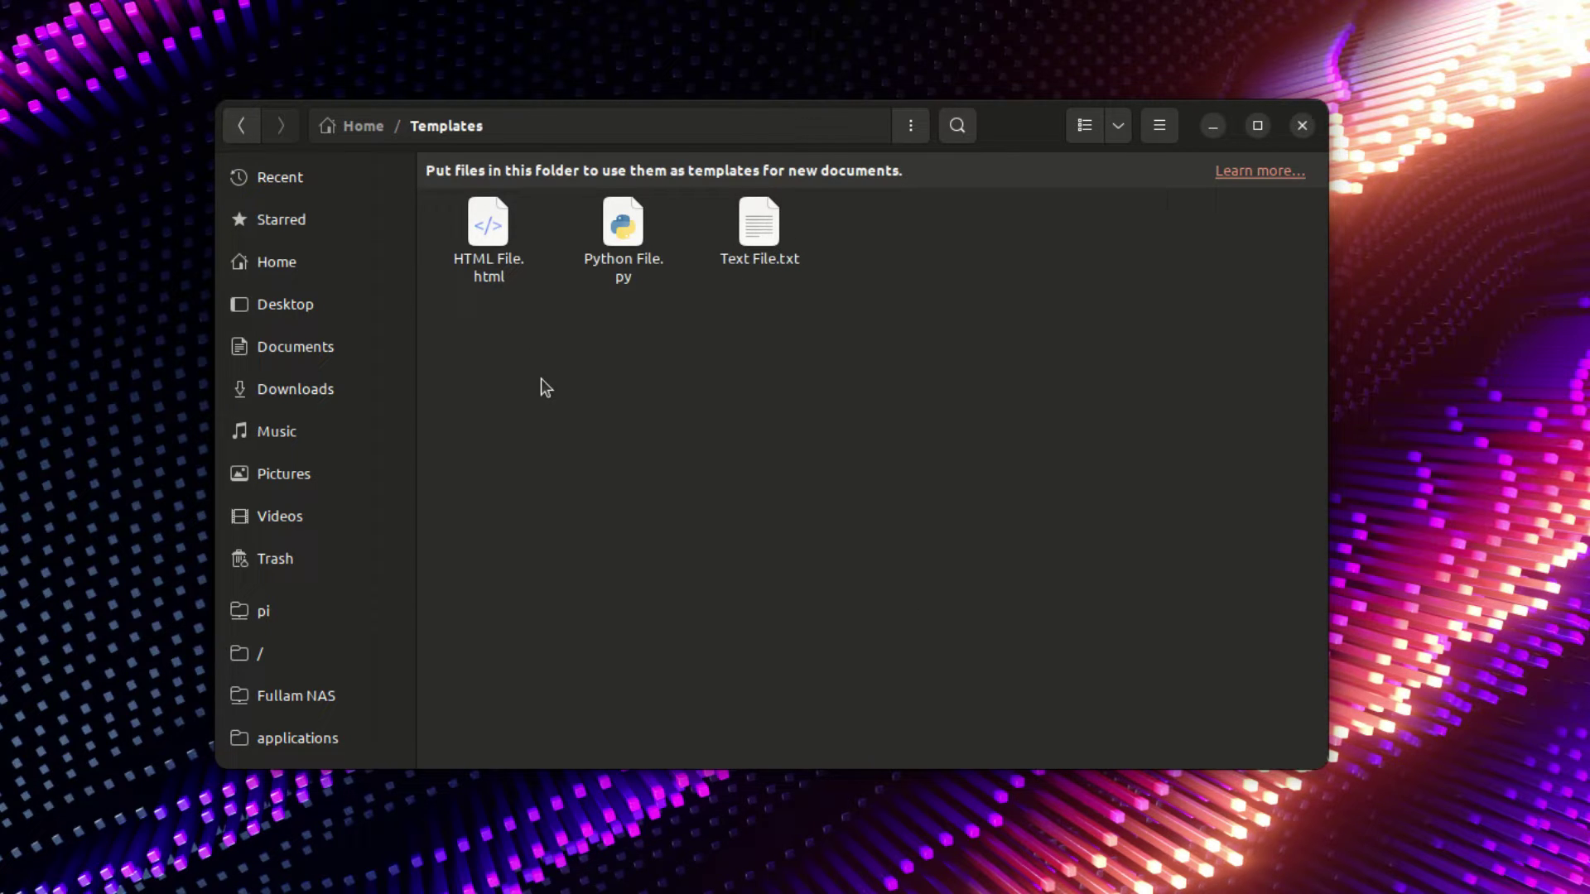
# Step: Create Text File 2.txt from the Text File template, opening and closing it once
pyautogui.rightClick(622, 378)
pyautogui.moveTo(729, 422)
pyautogui.click(977, 472)
pyautogui.doubleClick(869, 240)
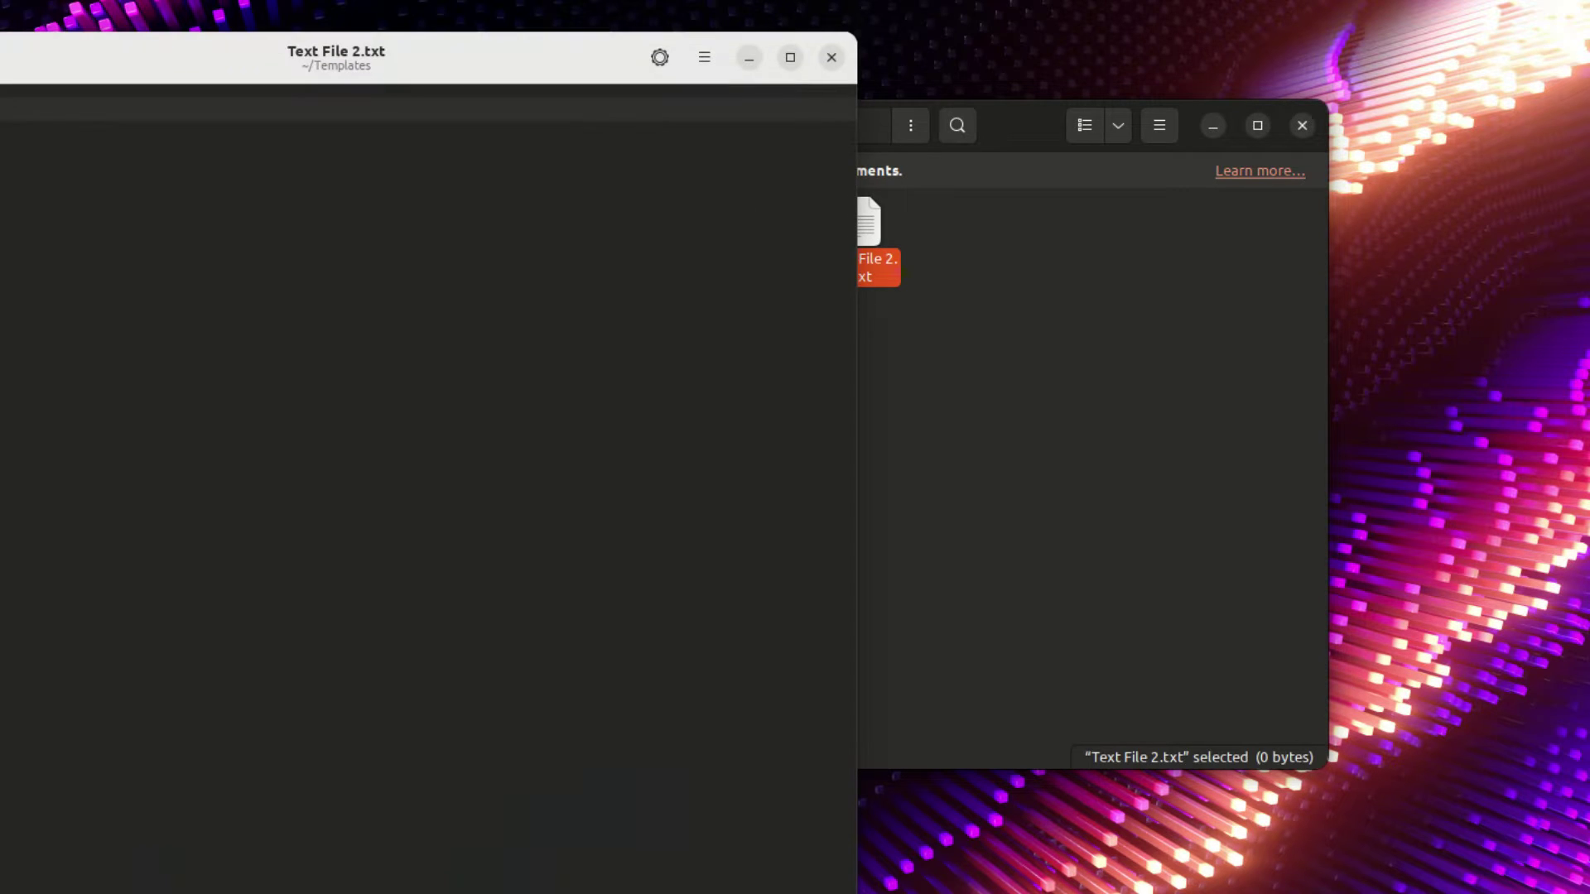
pyautogui.hotkey('ctrl', 'q')
# Step: Rename Text File 2.txt to my file
pyautogui.rightClick(891, 231)
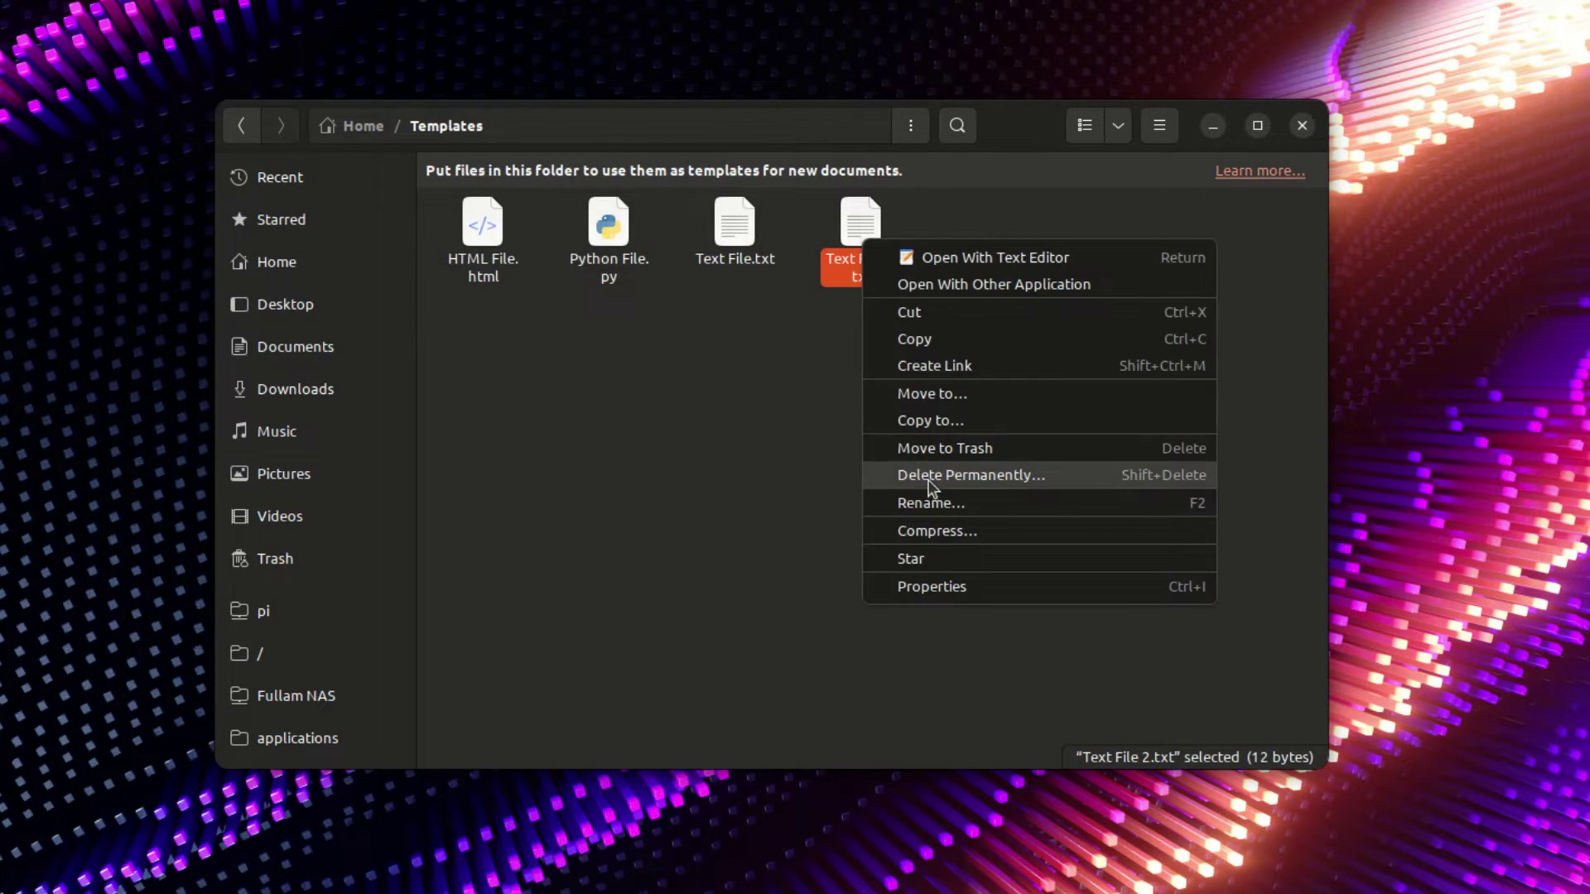
pyautogui.click(933, 500)
pyautogui.write('my file')
pyautogui.press('Return')
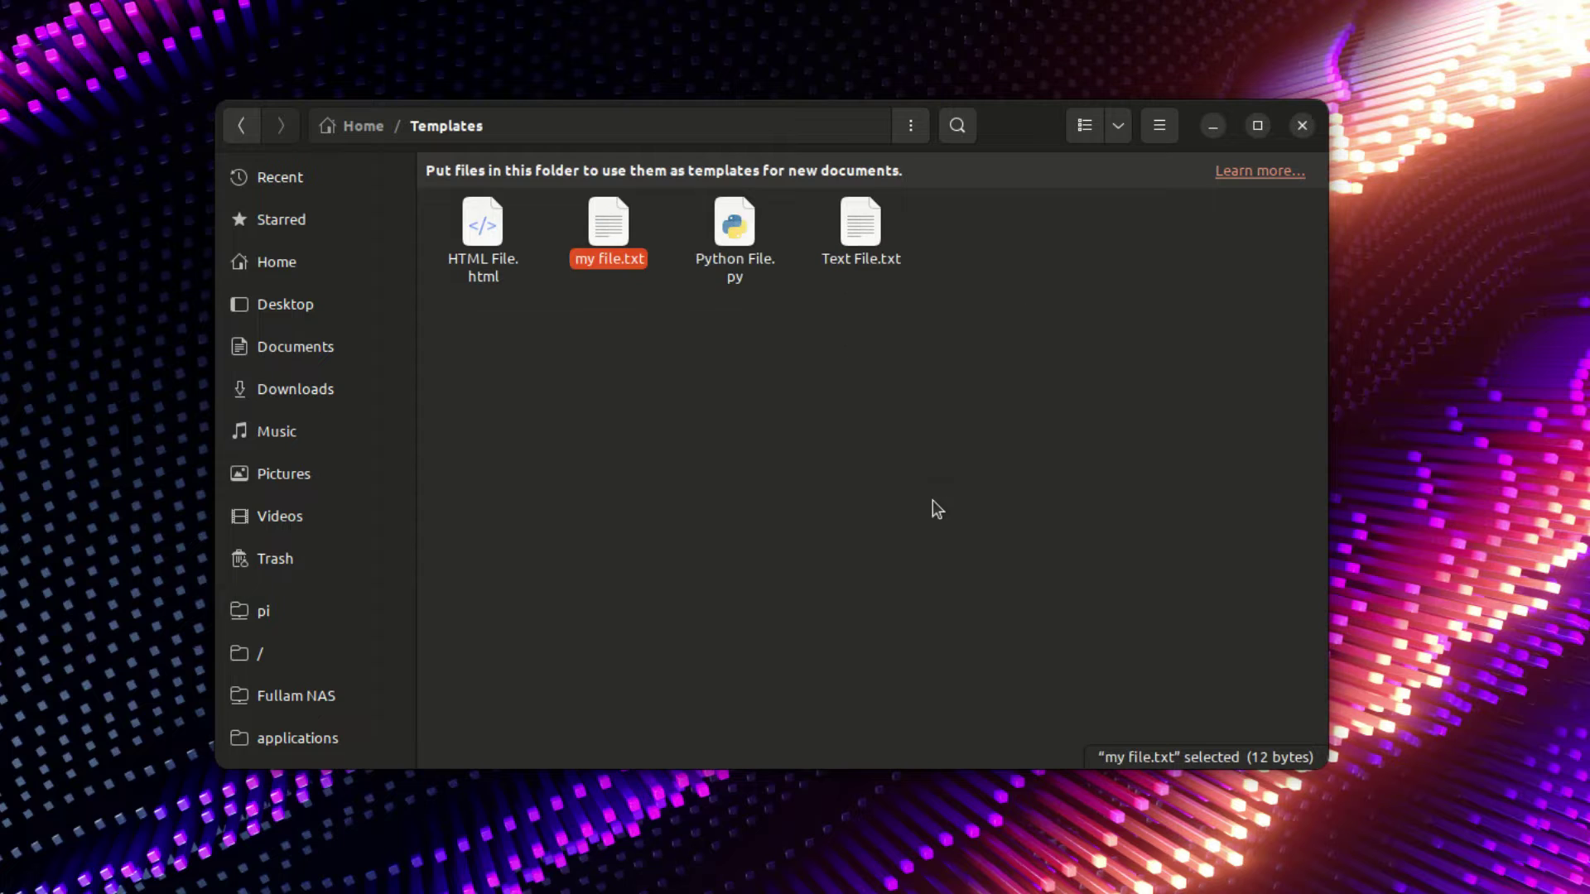
# Step: Confirm my file is listed under New Document, then delete my file.txt
pyautogui.rightClick(621, 410)
pyautogui.moveTo(710, 457)
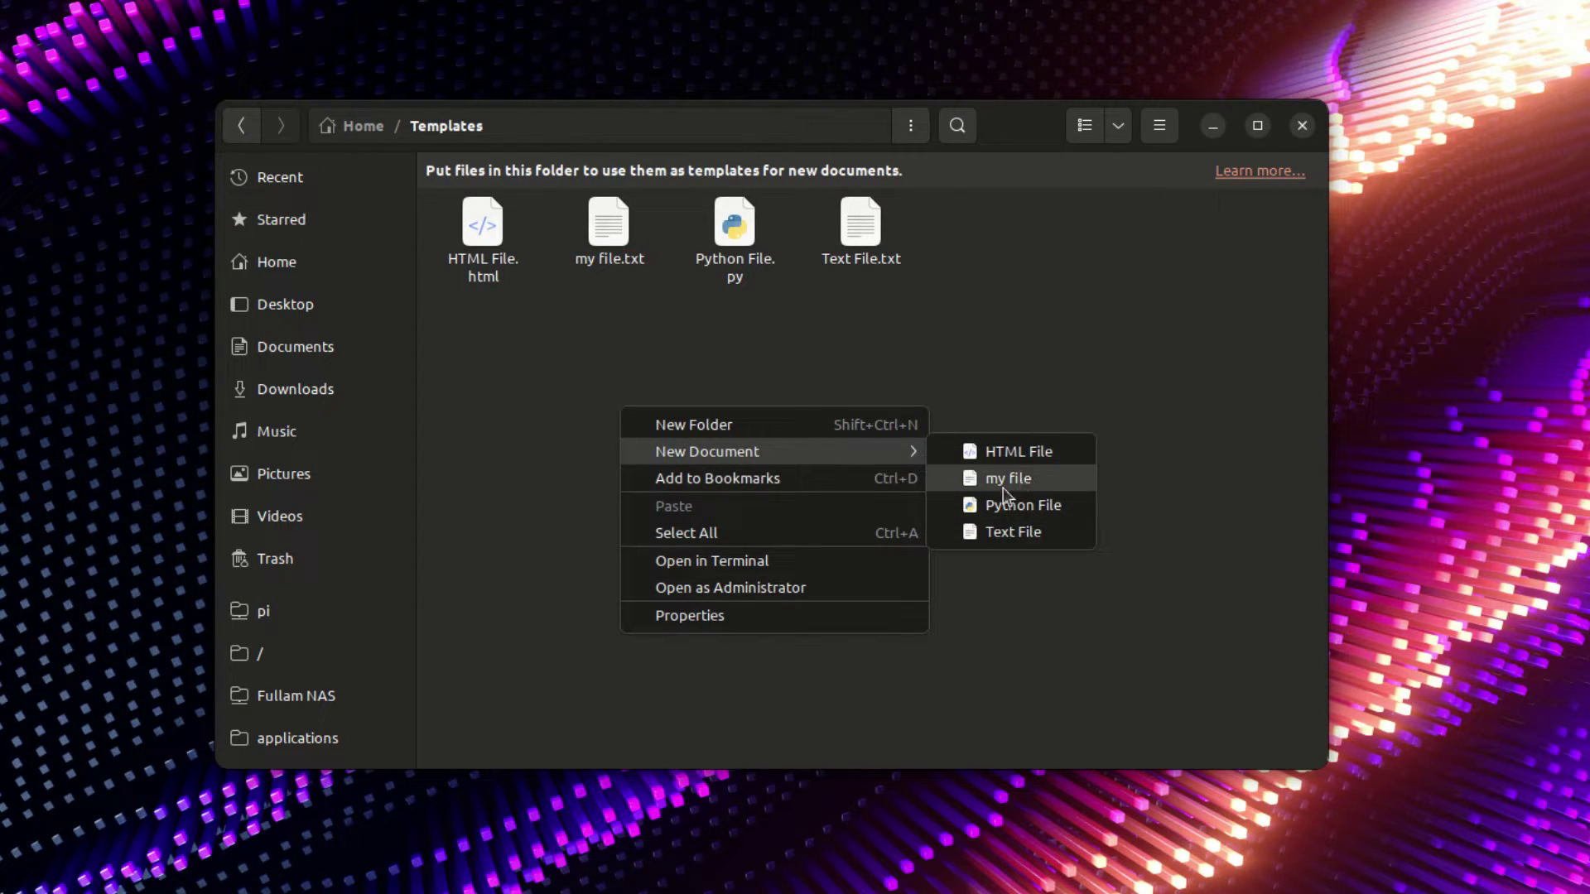
pyautogui.click(555, 321)
pyautogui.click(593, 264)
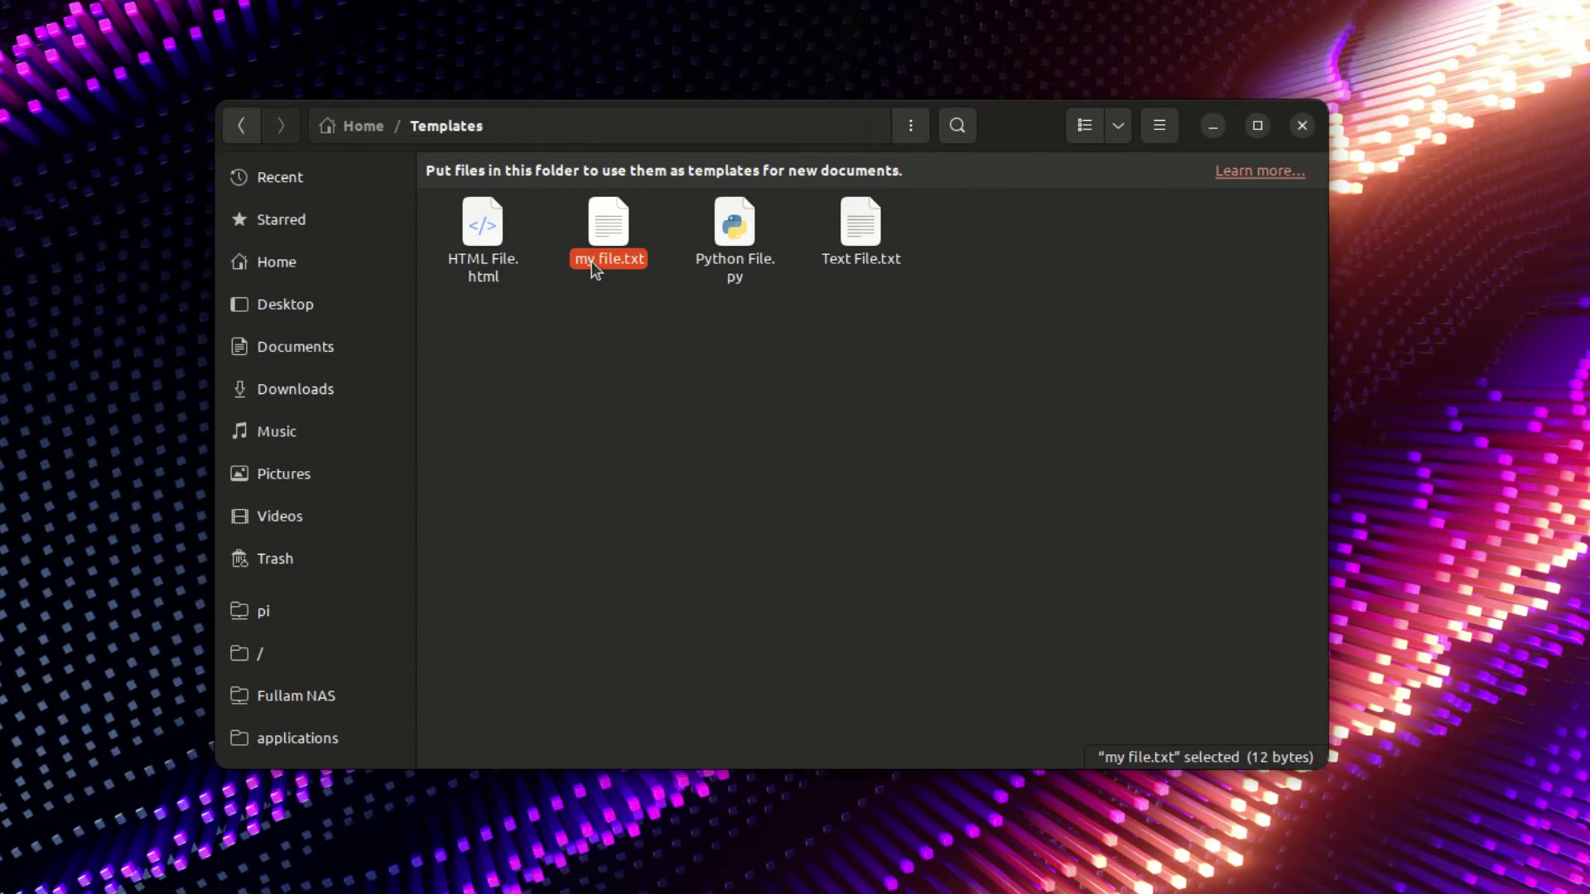
pyautogui.press('Delete')
# Step: Dismiss the deletion notice and recheck the remaining New Document templates
pyautogui.moveTo(861, 379); pyautogui.dragTo(427, 273)
pyautogui.click(711, 395)
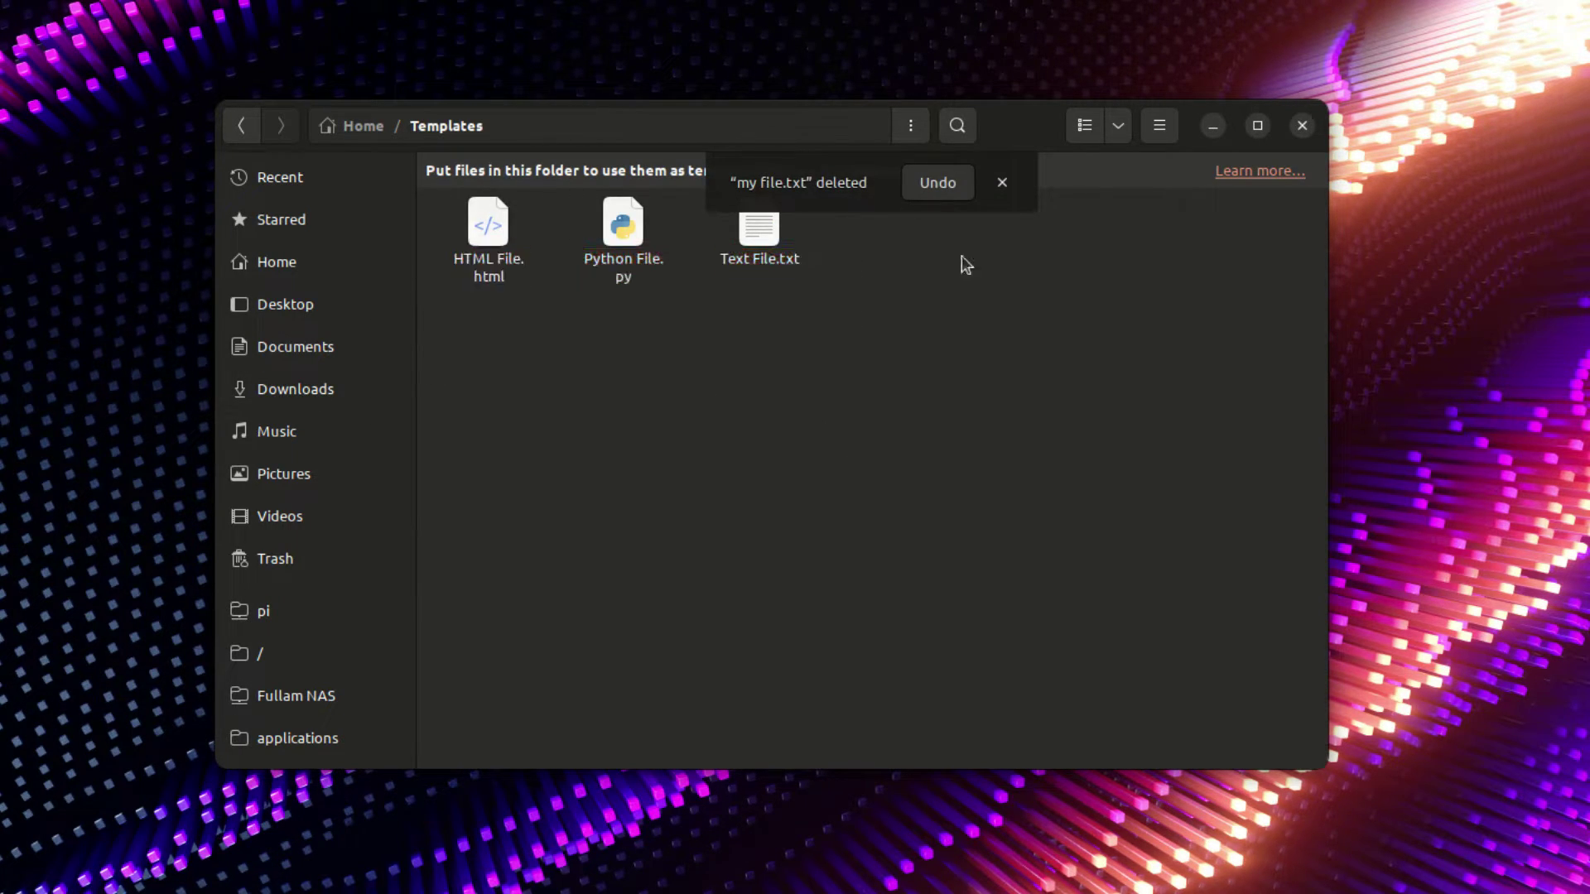
pyautogui.click(1002, 182)
pyautogui.rightClick(817, 364)
pyautogui.moveTo(868, 411)
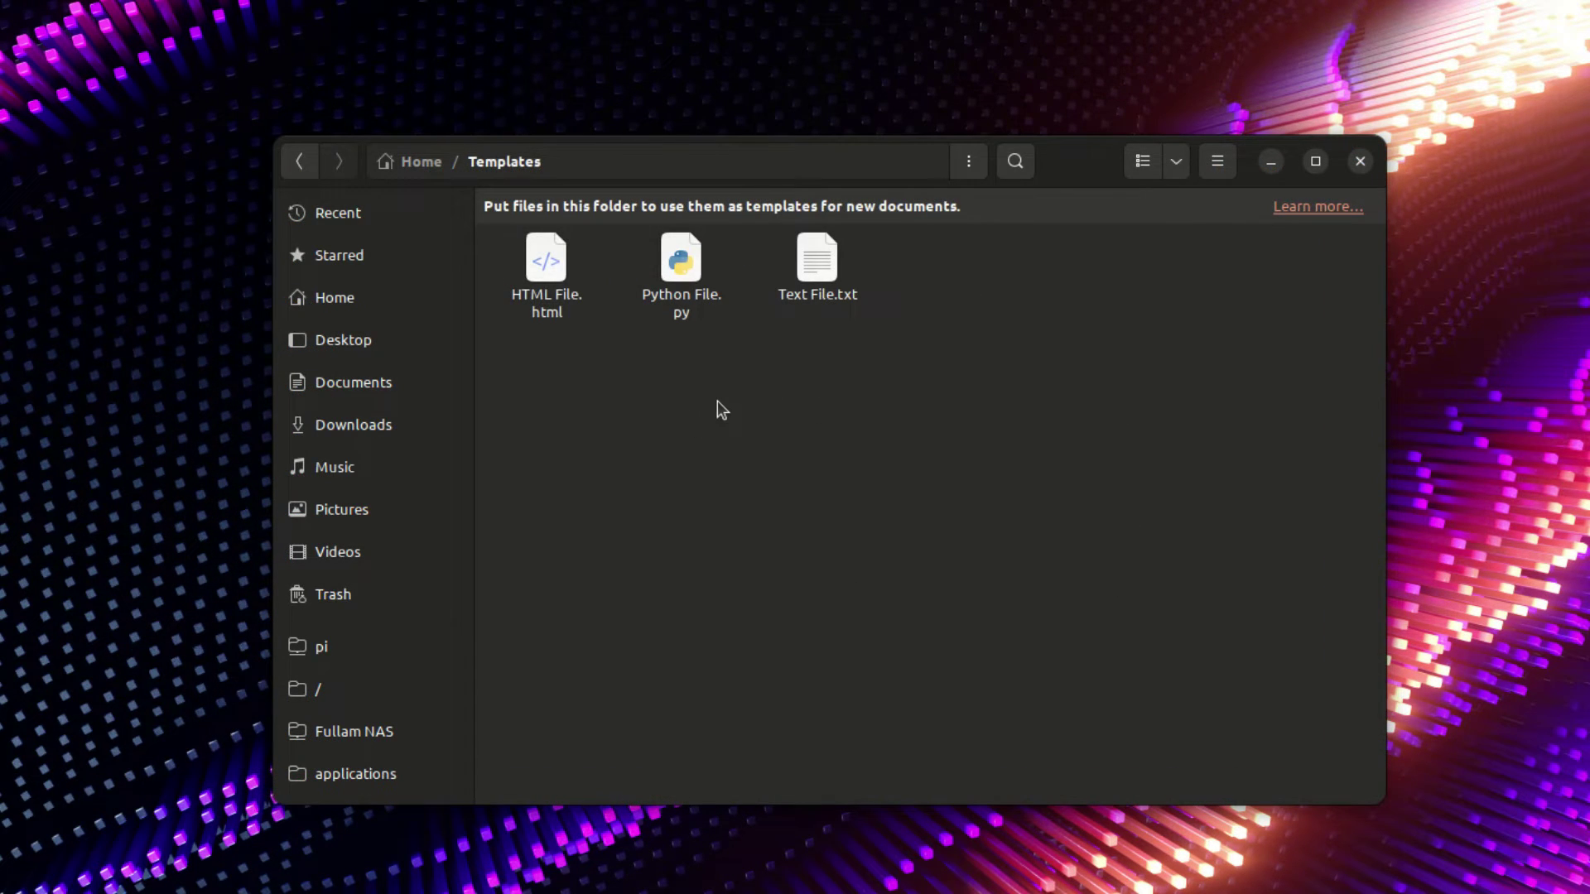
# Step: Create a new folder named Software Development in Templates
pyautogui.rightClick(694, 441)
pyautogui.moveTo(715, 485)
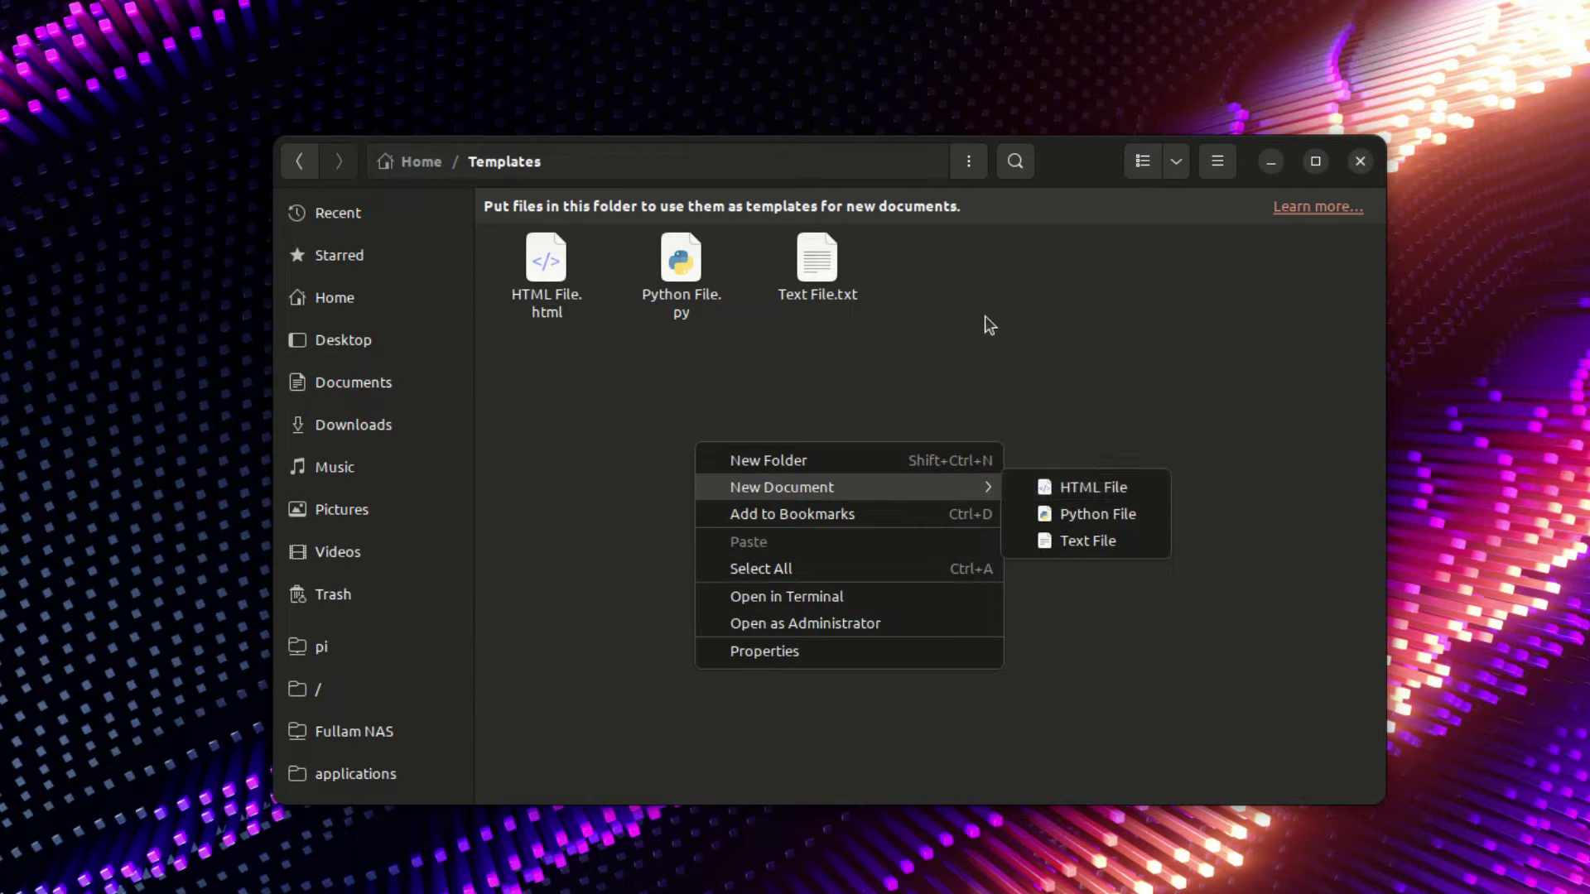
pyautogui.click(985, 317)
pyautogui.rightClick(698, 456)
pyautogui.click(775, 475)
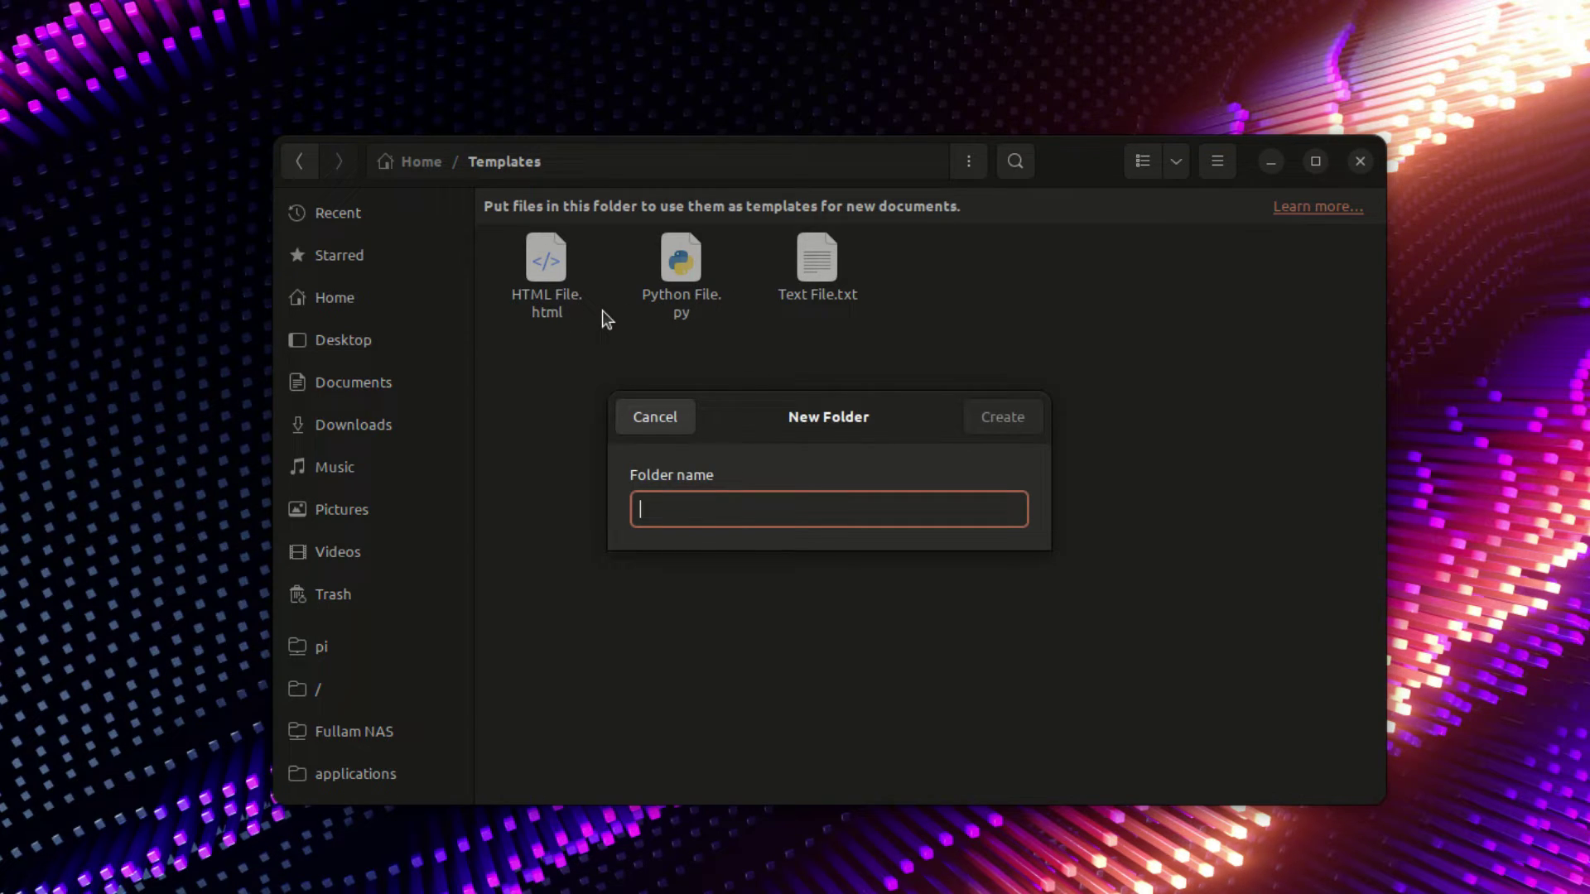
pyautogui.write('Sof')
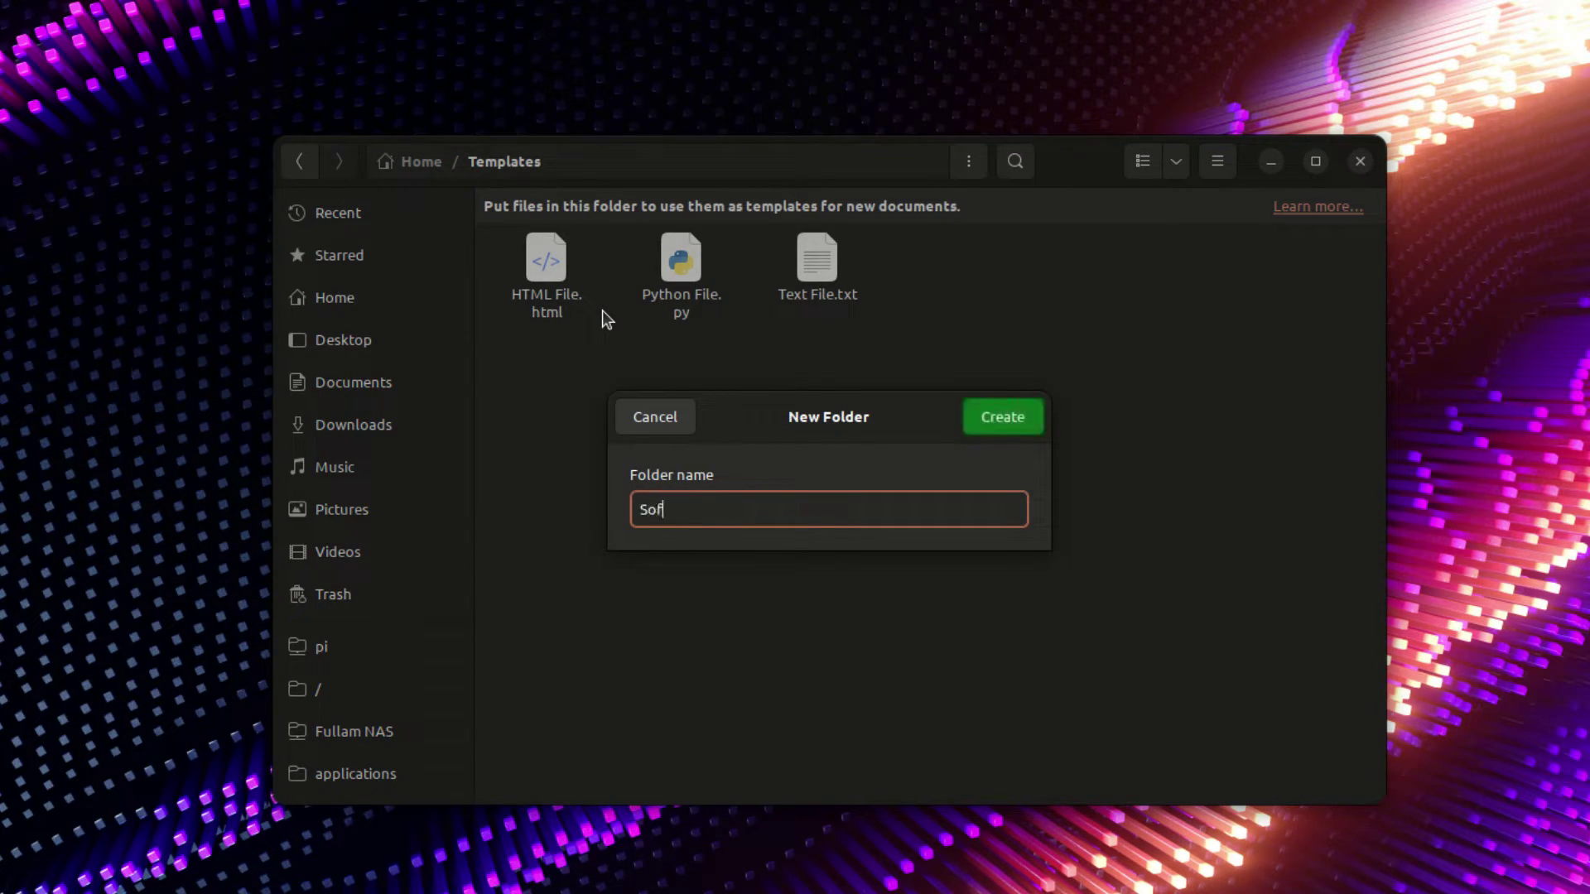
pyautogui.write('tware Development')
pyautogui.press('Return')
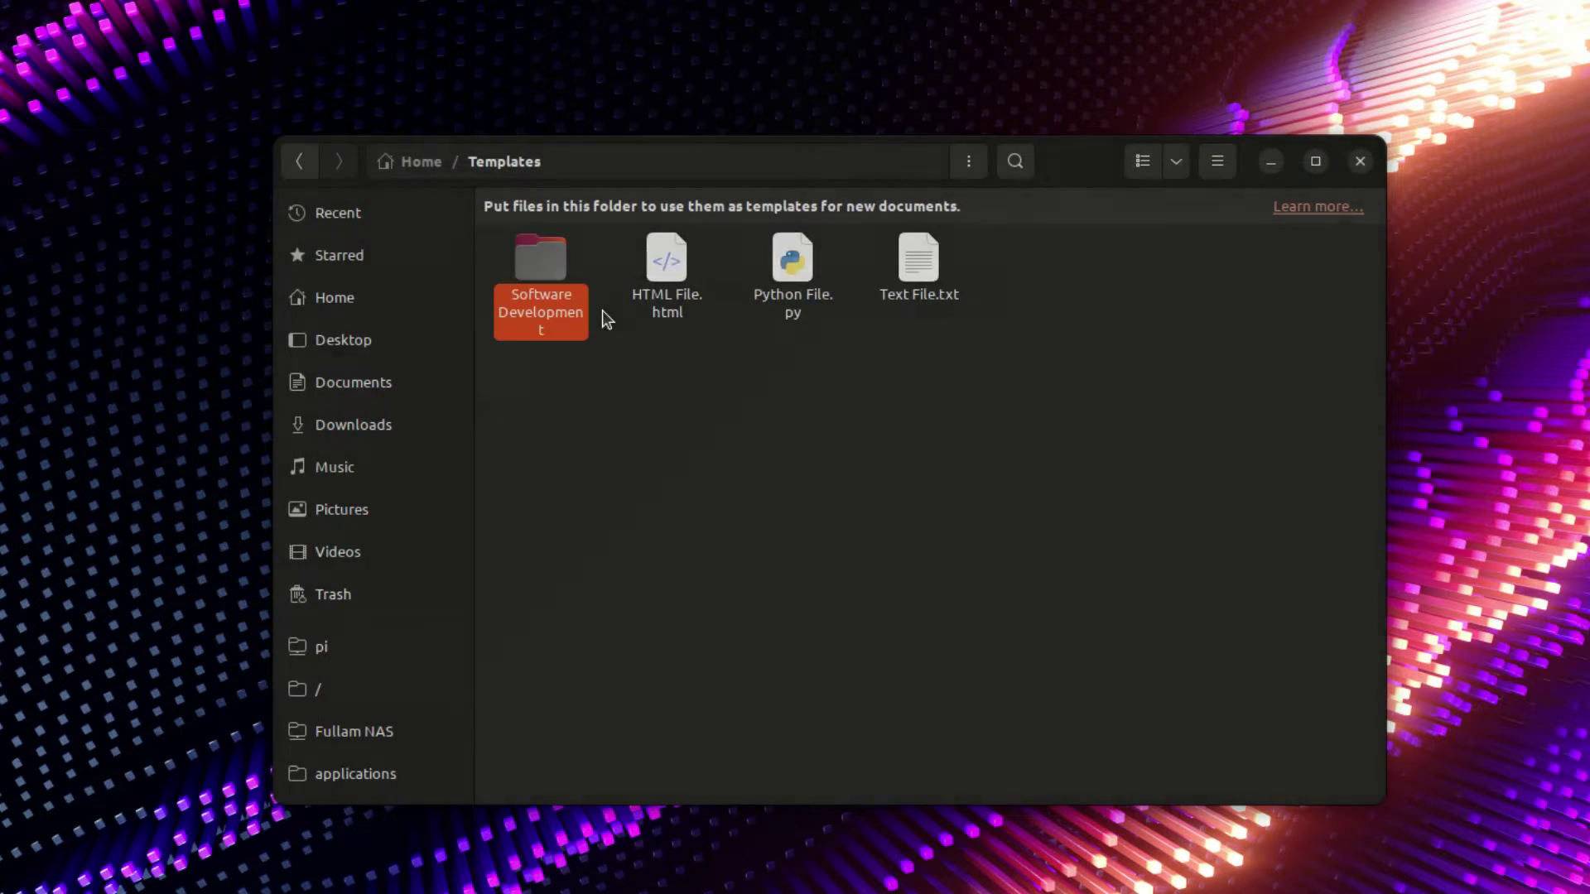
# Step: Move the HTML File and Python File templates into Software Development
pyautogui.click(666, 261)
pyautogui.keyDown('ctrl'); pyautogui.click(793, 261); pyautogui.keyUp('ctrl')
pyautogui.moveTo(666, 261); pyautogui.dragTo(546, 277)
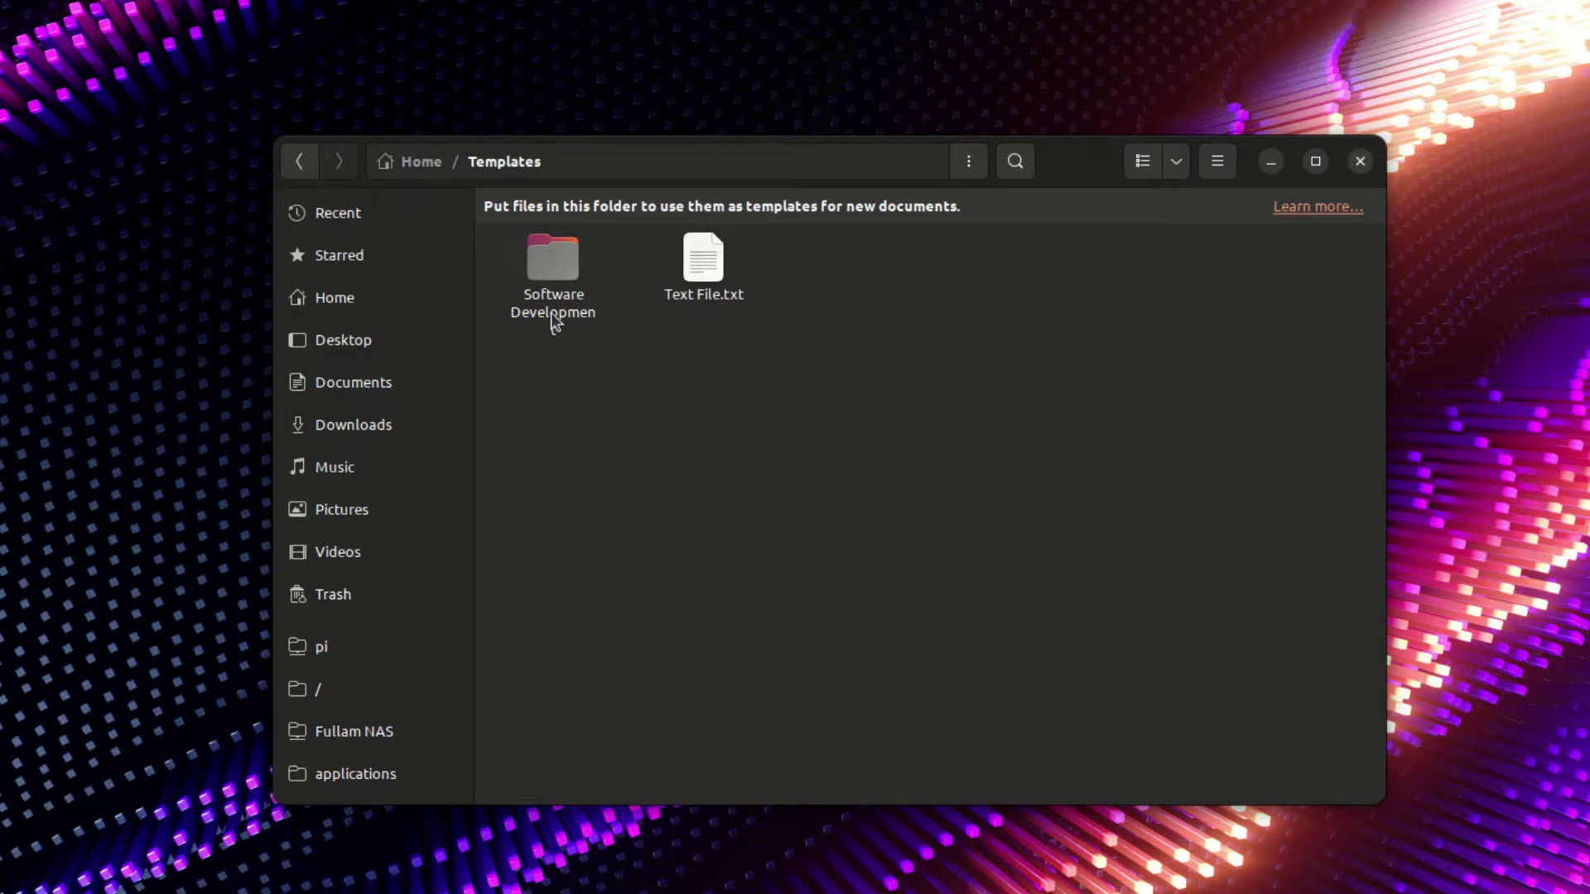
# Step: Show New Document > Software Development listing the nested HTML File and Python File
pyautogui.rightClick(759, 399)
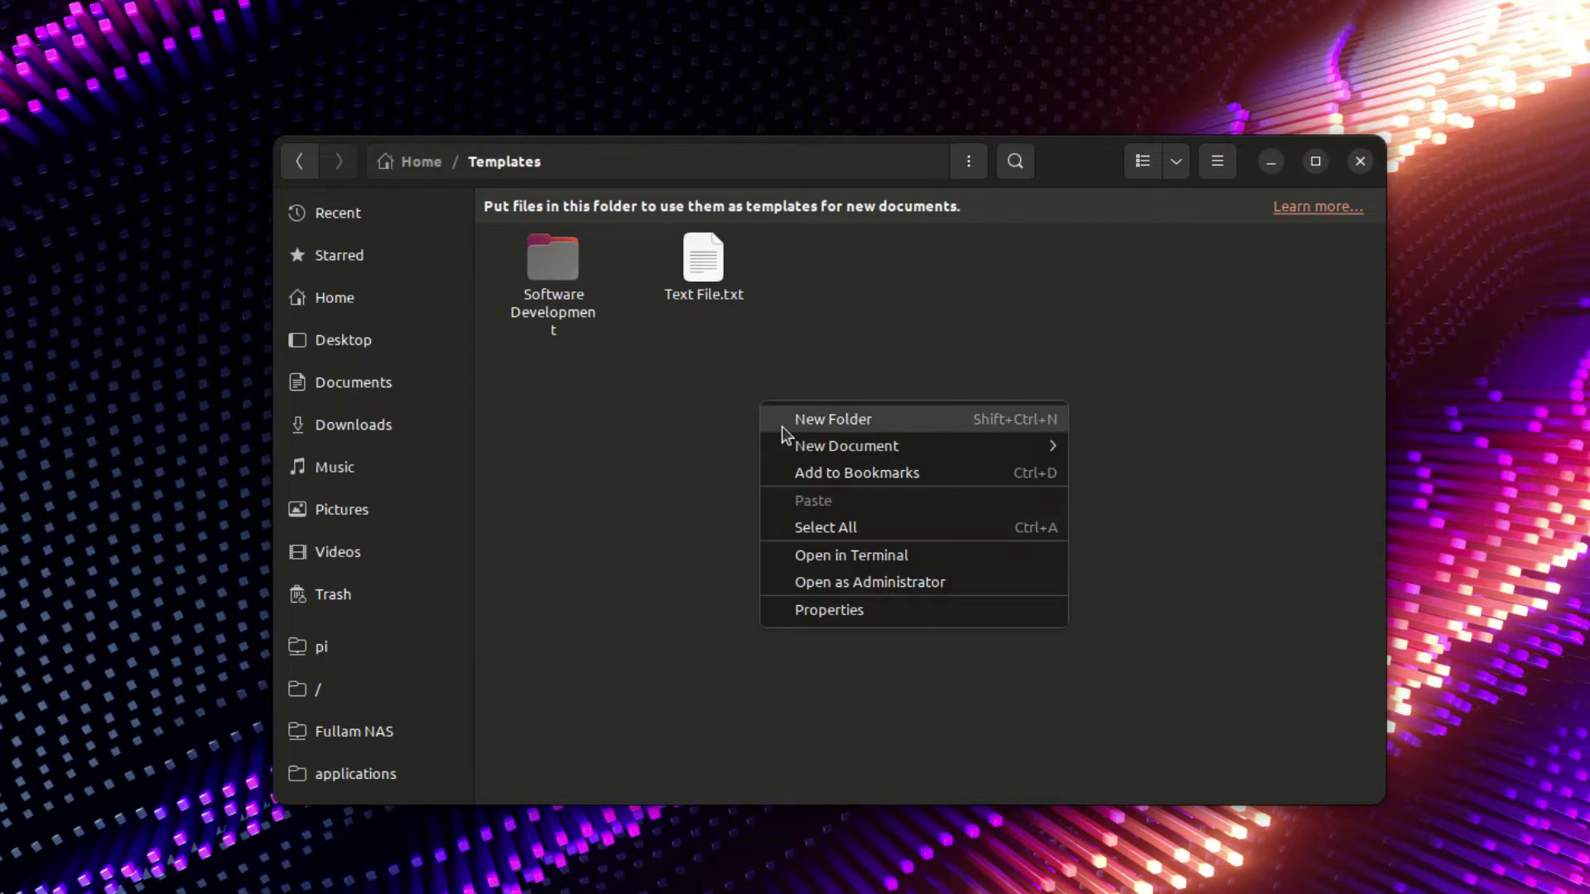
pyautogui.moveTo(814, 449)
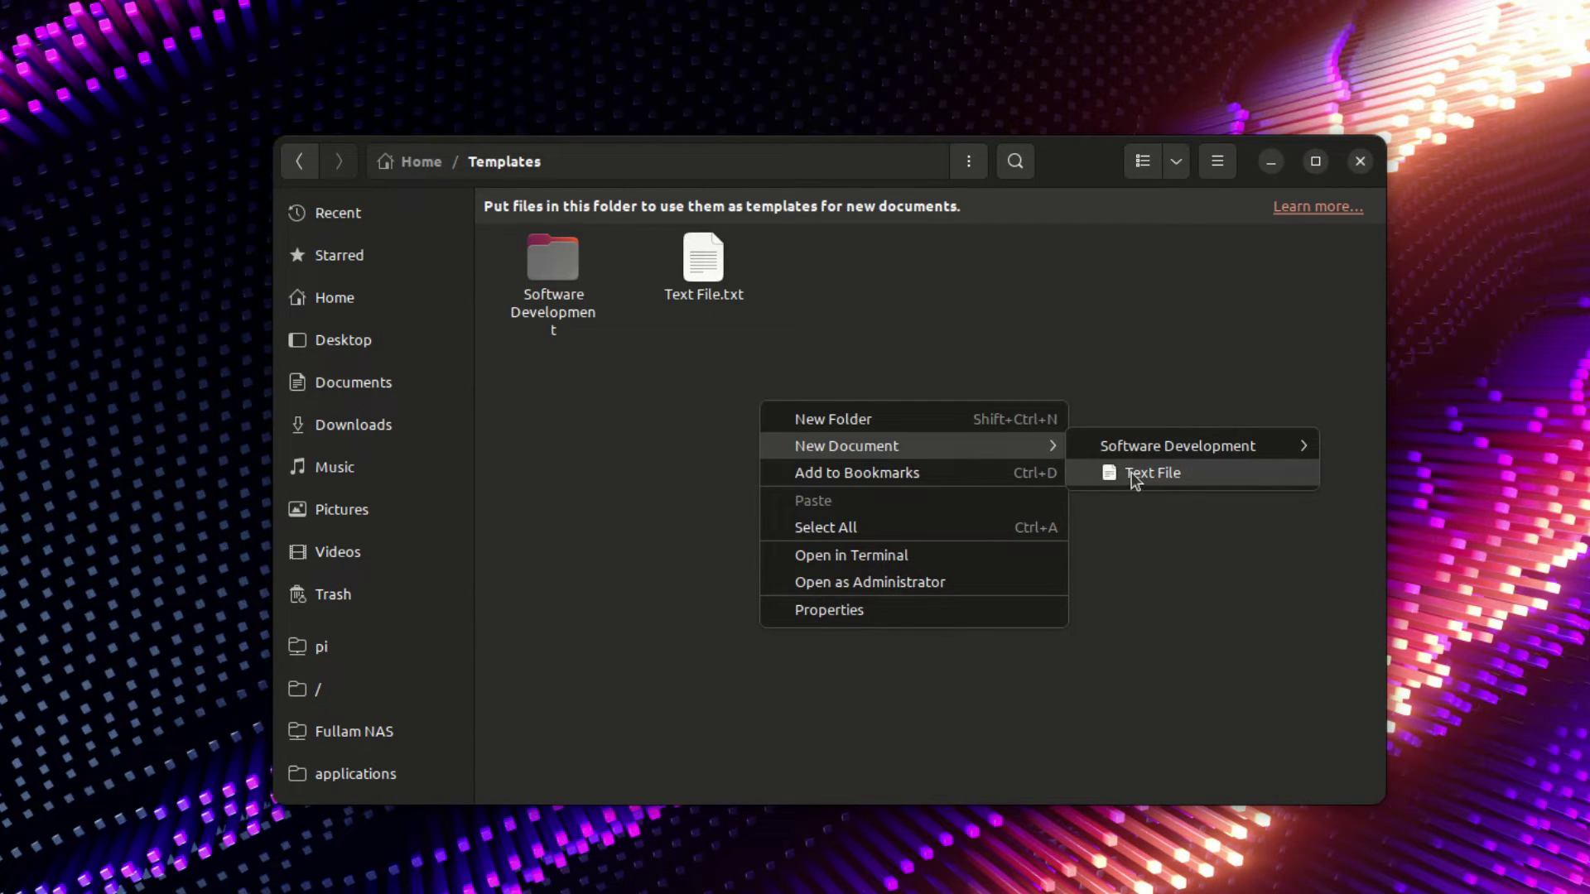
pyautogui.moveTo(1186, 448)
# Step: Create a new Text File 2.txt from the Text File template in Templates
pyautogui.click(1080, 522)
pyautogui.rightClick(905, 447)
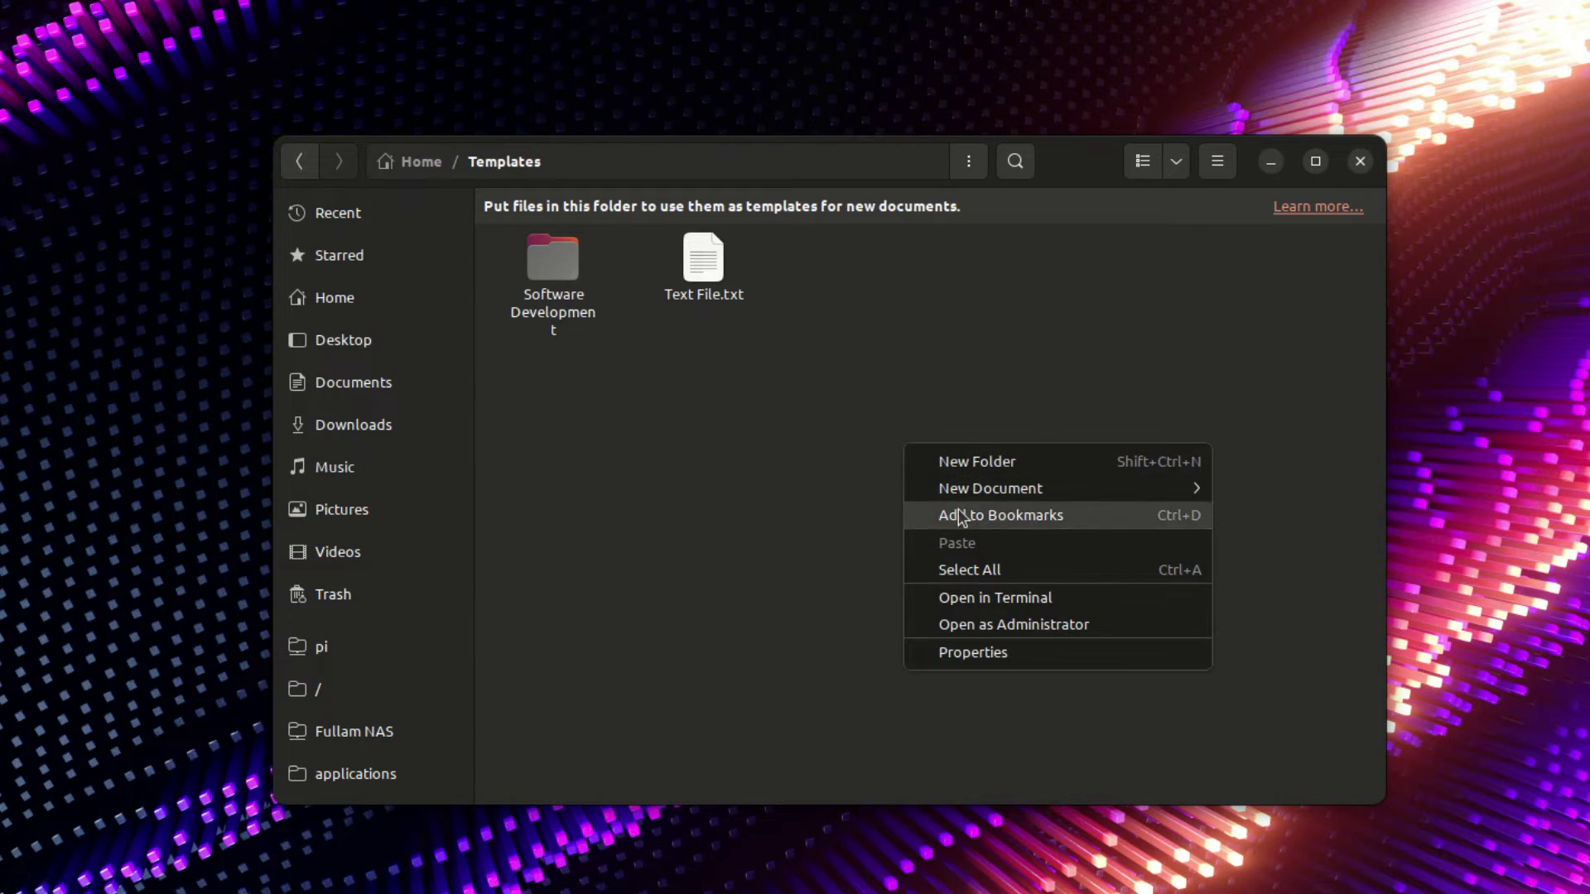
pyautogui.moveTo(1091, 488)
pyautogui.click(1296, 515)
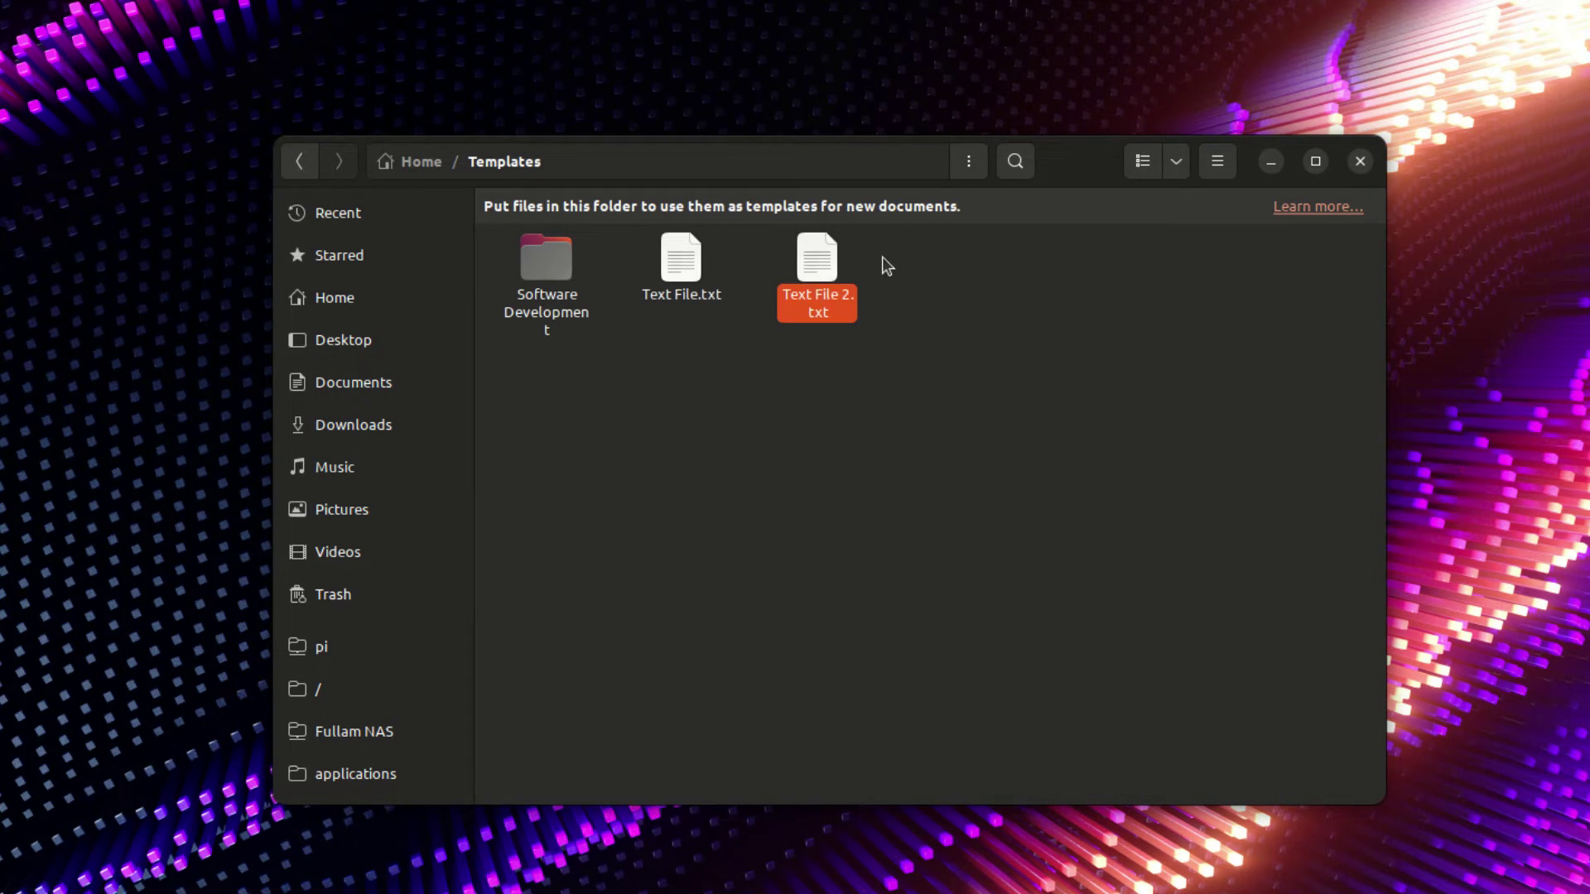
# Step: Rename Text File 2.txt to Document.docx
pyautogui.rightClick(817, 280)
pyautogui.click(899, 542)
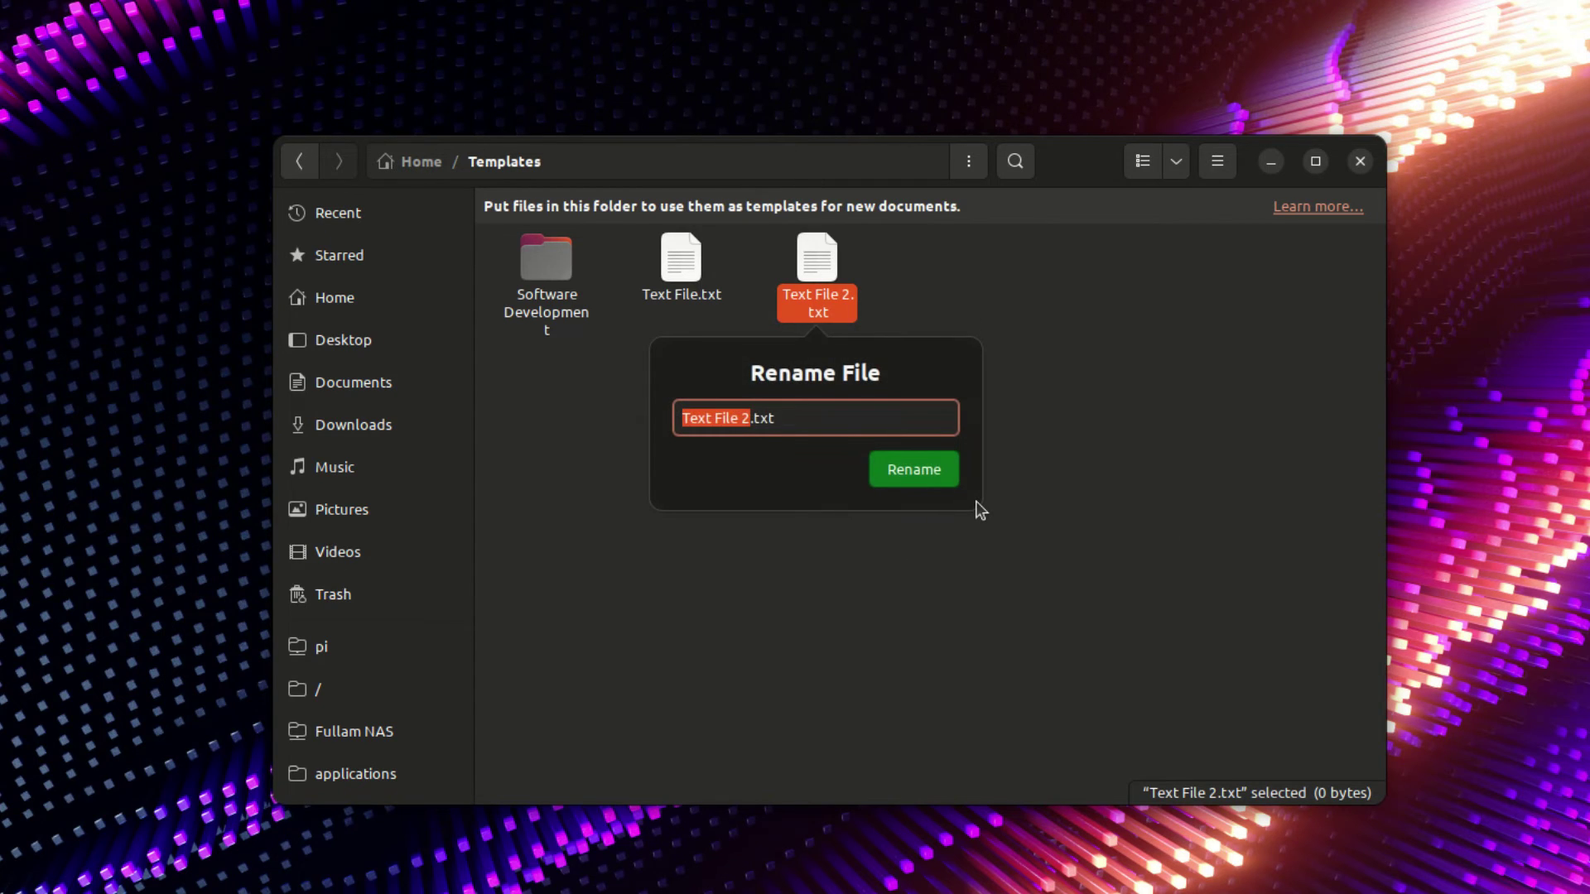
pyautogui.press('Right')
pyautogui.press('Right')
pyautogui.hotkey('shift', 'Right')
pyautogui.hotkey('shift', 'Right')
pyautogui.hotkey('shift', 'Right')
pyautogui.write('docx')
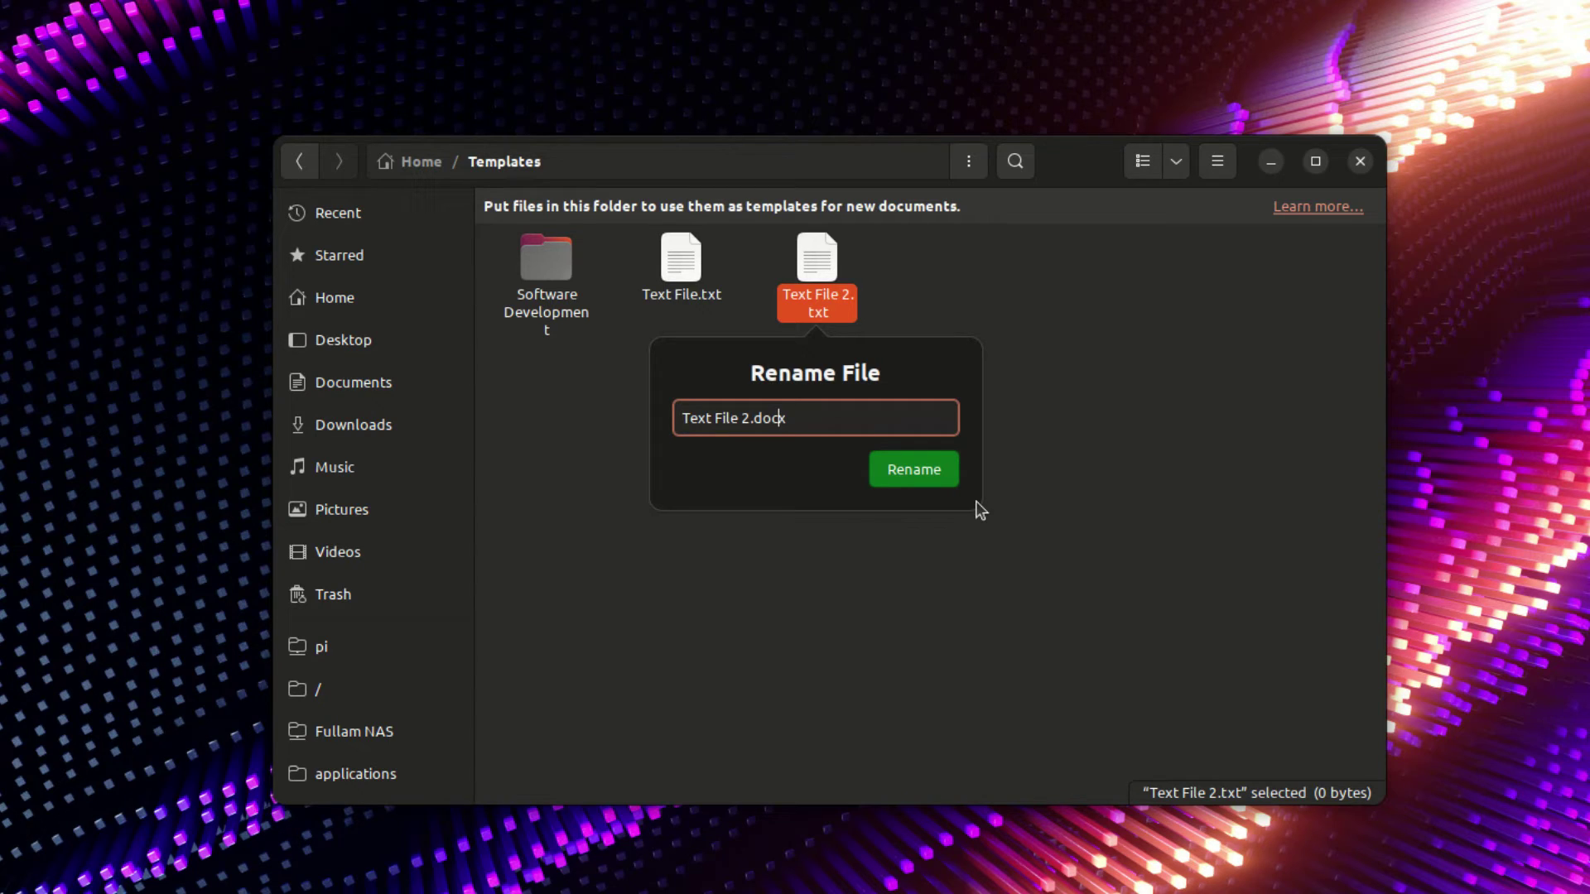
pyautogui.press('Left')
pyautogui.press('Left')
pyautogui.press('Left')
pyautogui.press('BackSpace')
pyautogui.press('BackSpace')
pyautogui.press('BackSpace')
pyautogui.press('BackSpace')
pyautogui.press('BackSpace')
pyautogui.press('BackSpace')
pyautogui.press('BackSpace')
pyautogui.press('BackSpace')
pyautogui.press('BackSpace')
pyautogui.press('BackSpace')
pyautogui.press('BackSpace')
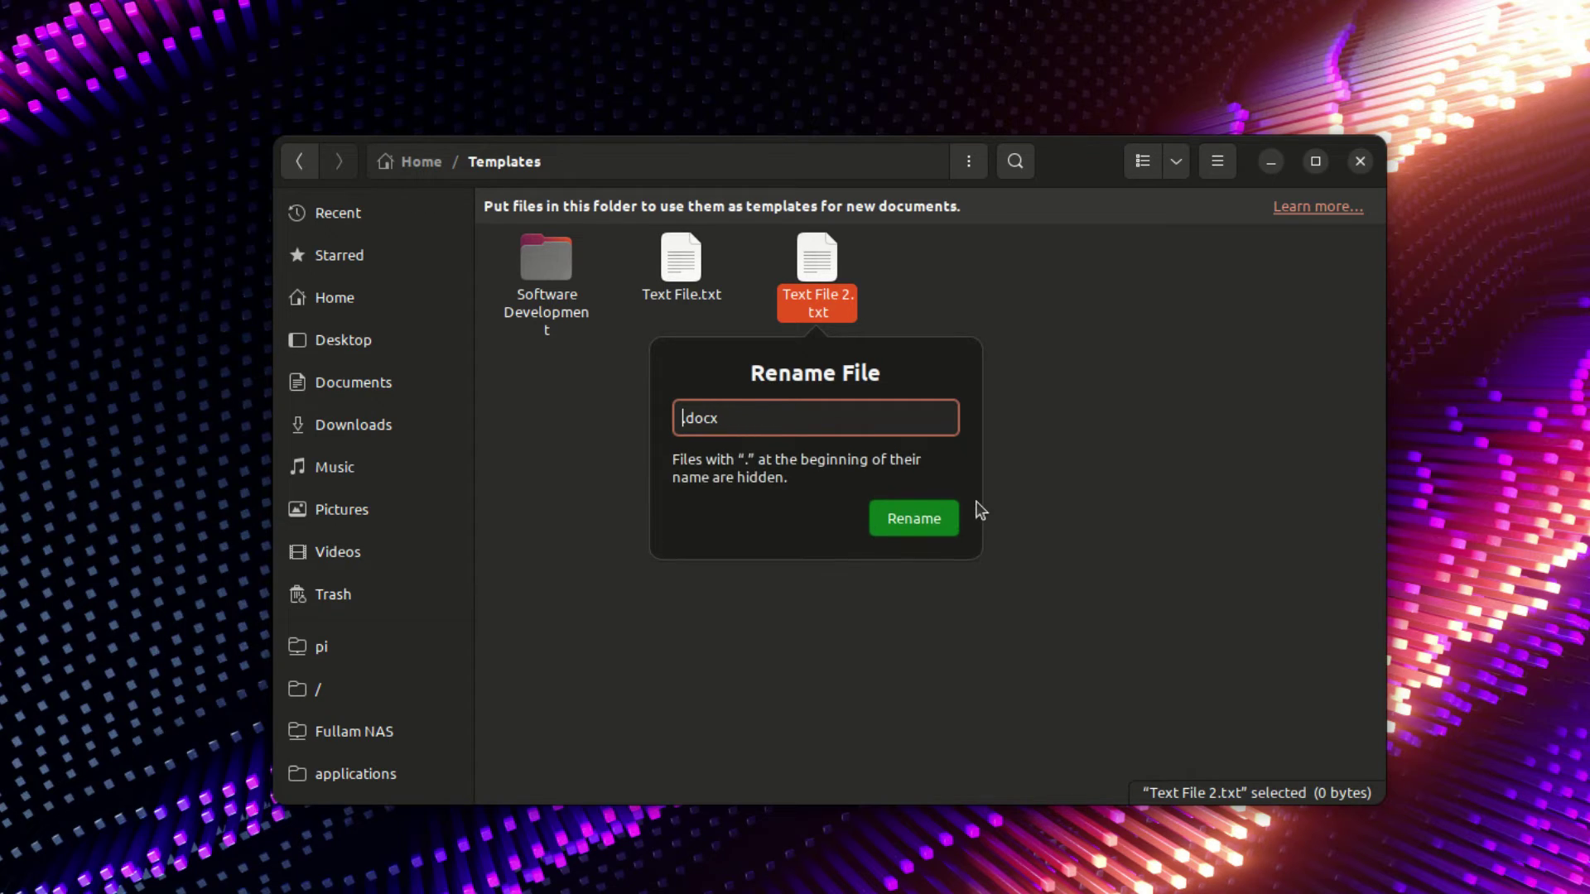
pyautogui.write('Document')
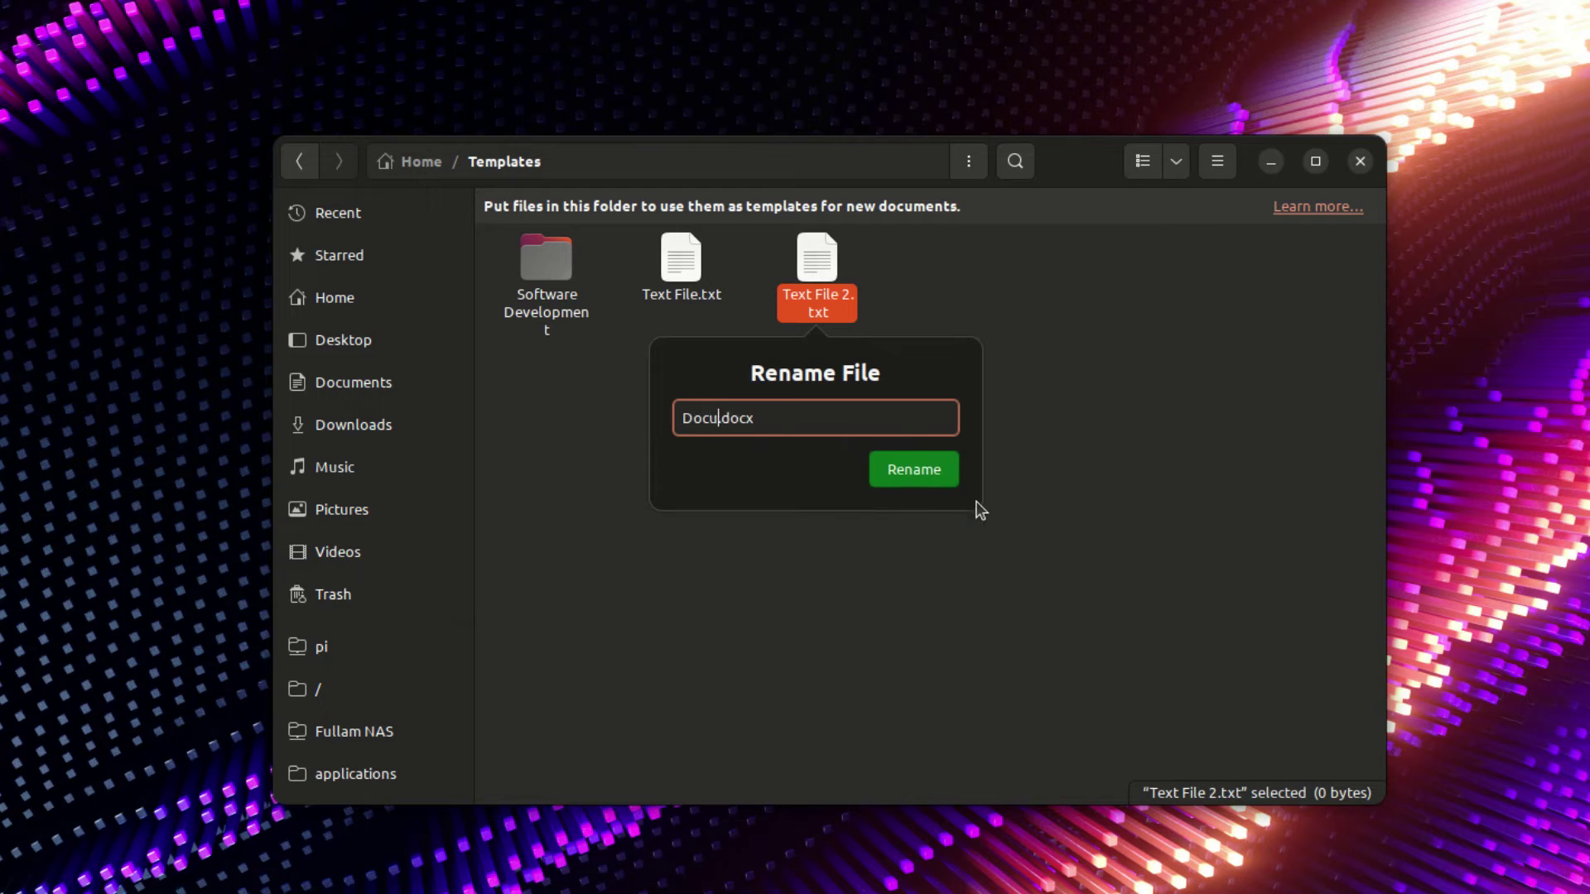
pyautogui.press('Return')
# Step: Add a blank line to Document.docx in Text Editor and save it, then close Archive Manager's could-not-open error
pyautogui.click(756, 379)
pyautogui.doubleClick(671, 263)
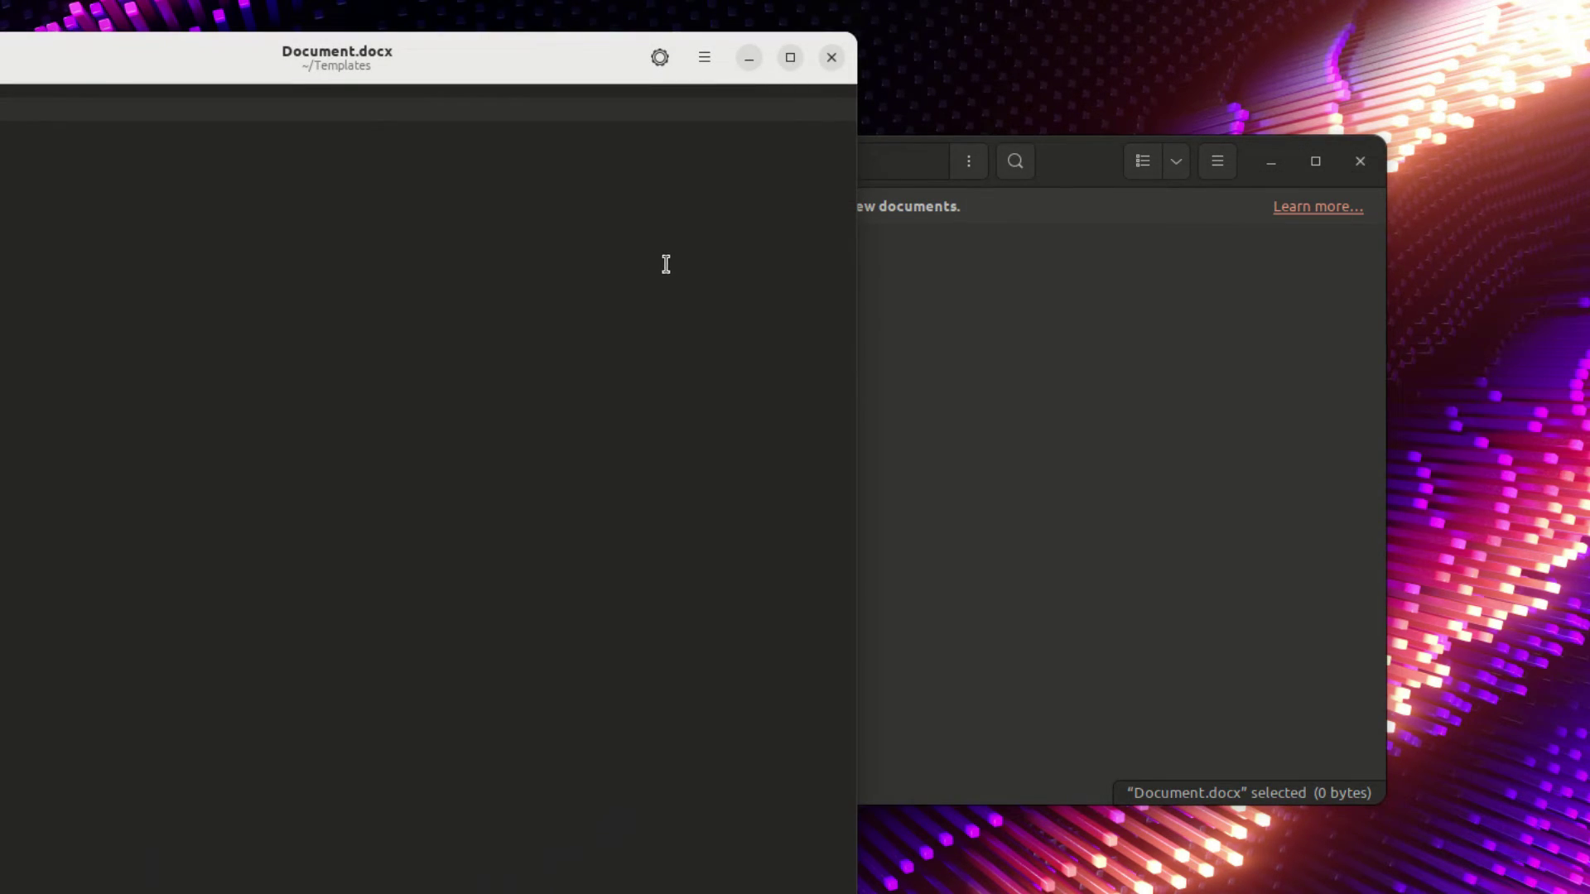
pyautogui.press('Return')
pyautogui.hotkey('ctrl', 'w')
pyautogui.click(715, 308)
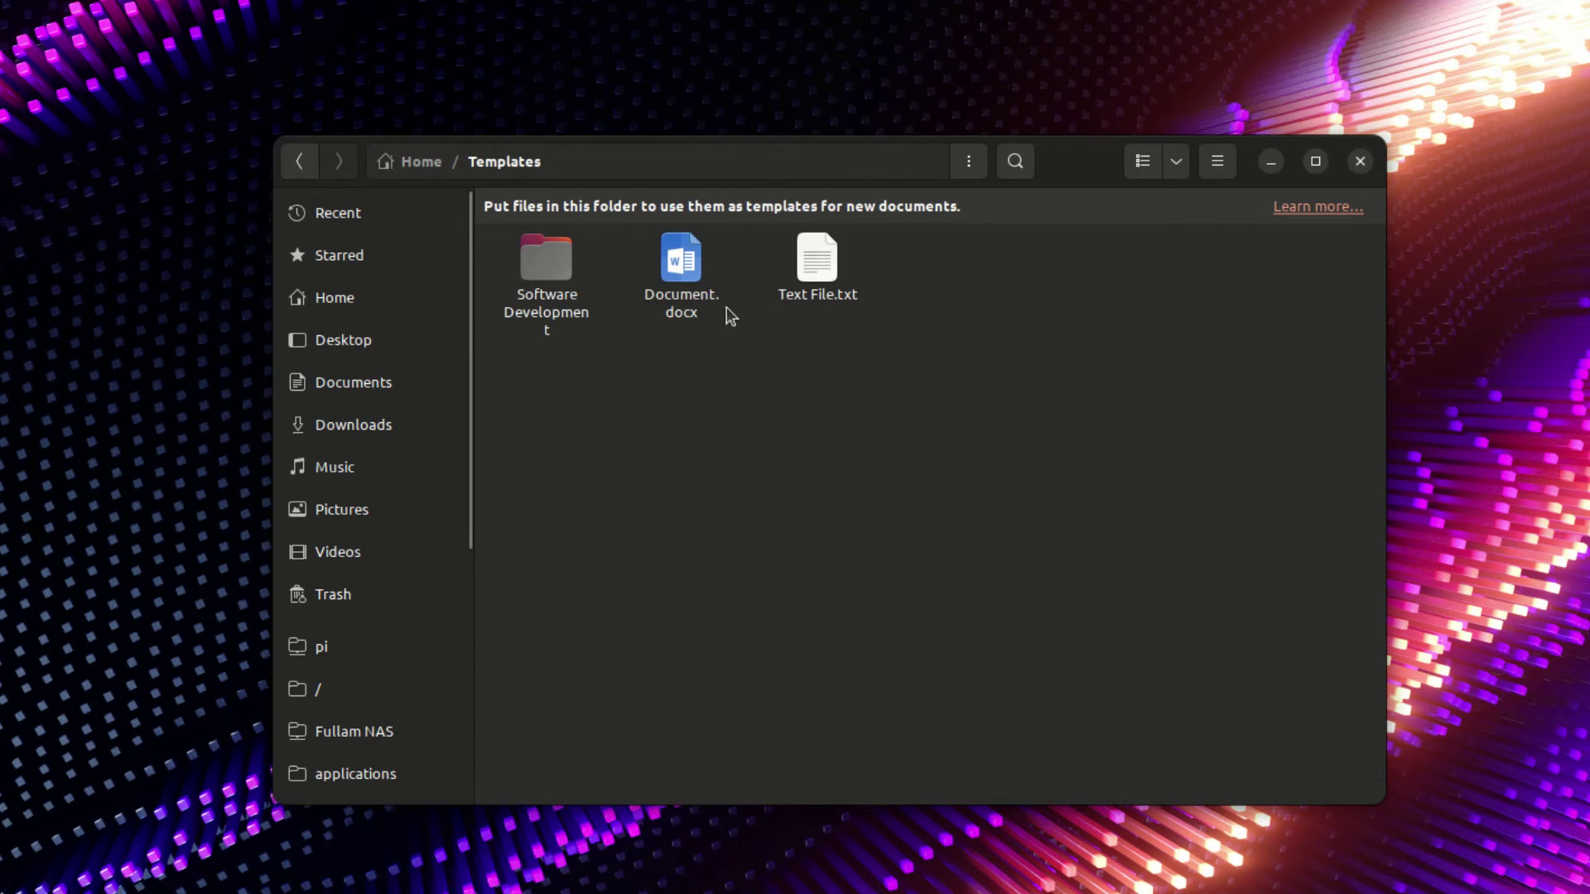
pyautogui.doubleClick(679, 276)
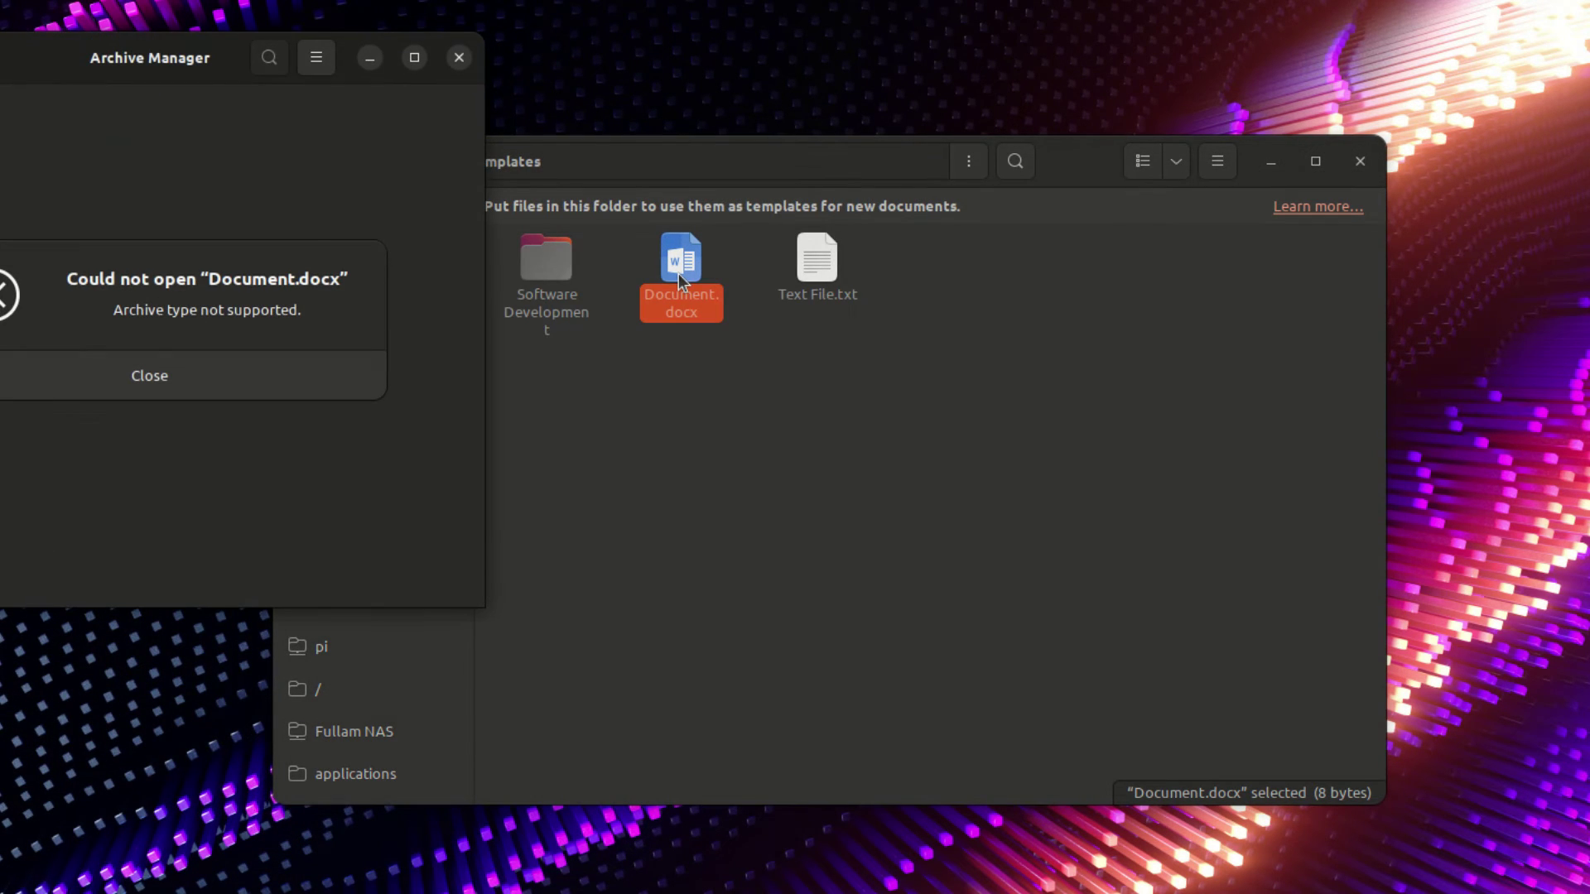
pyautogui.click(290, 374)
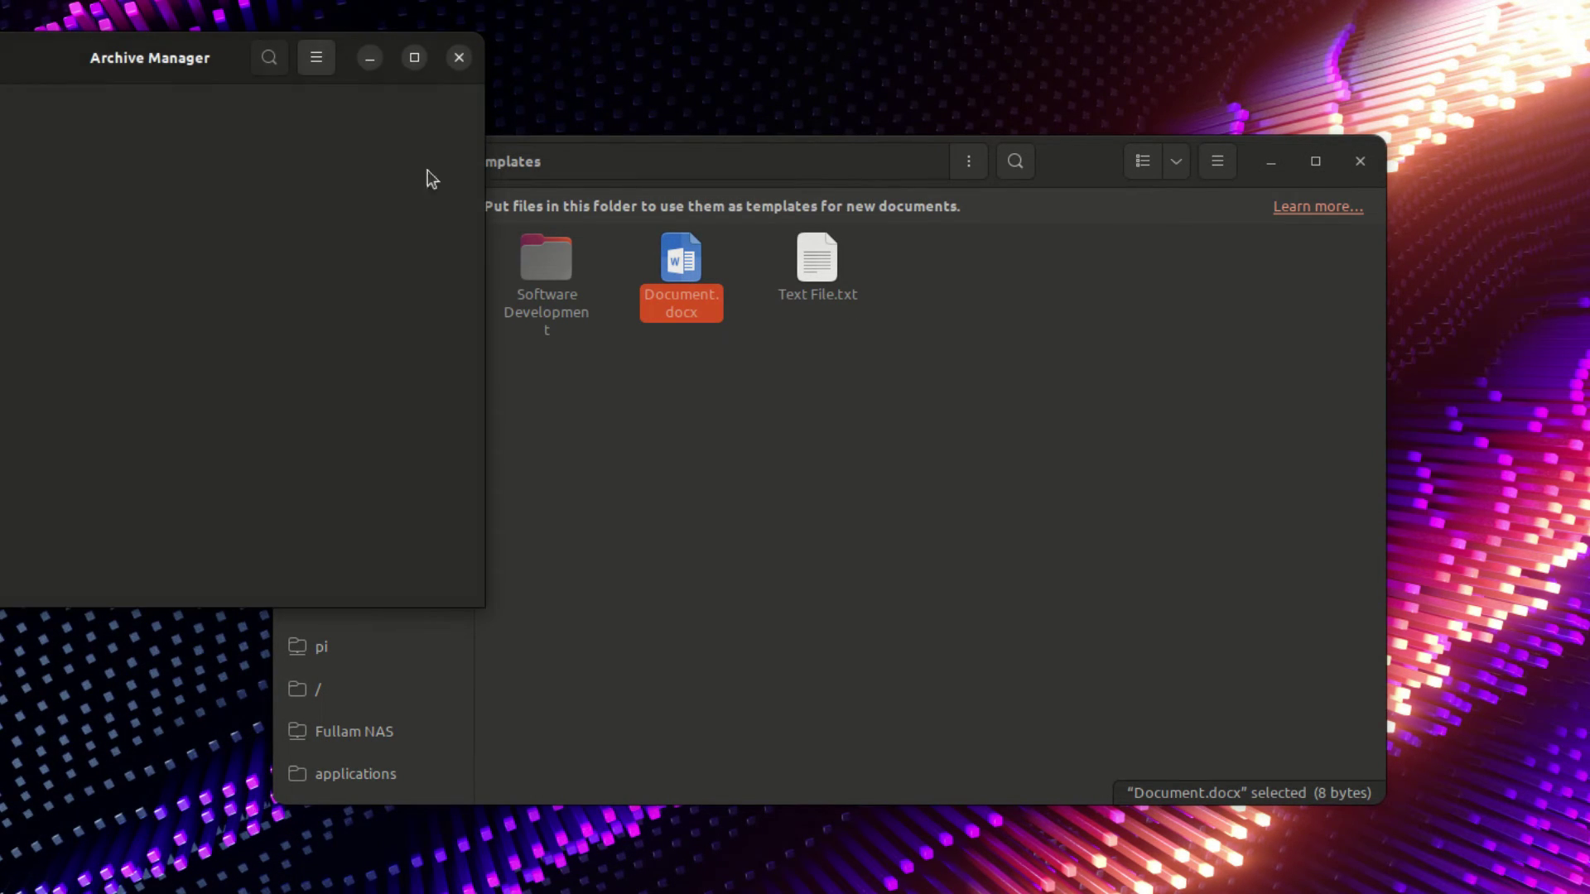
pyautogui.click(459, 57)
# Step: Inspect the New Document submenu's nested Software Development templates from the folder background
pyautogui.click(686, 370)
pyautogui.rightClick(685, 370)
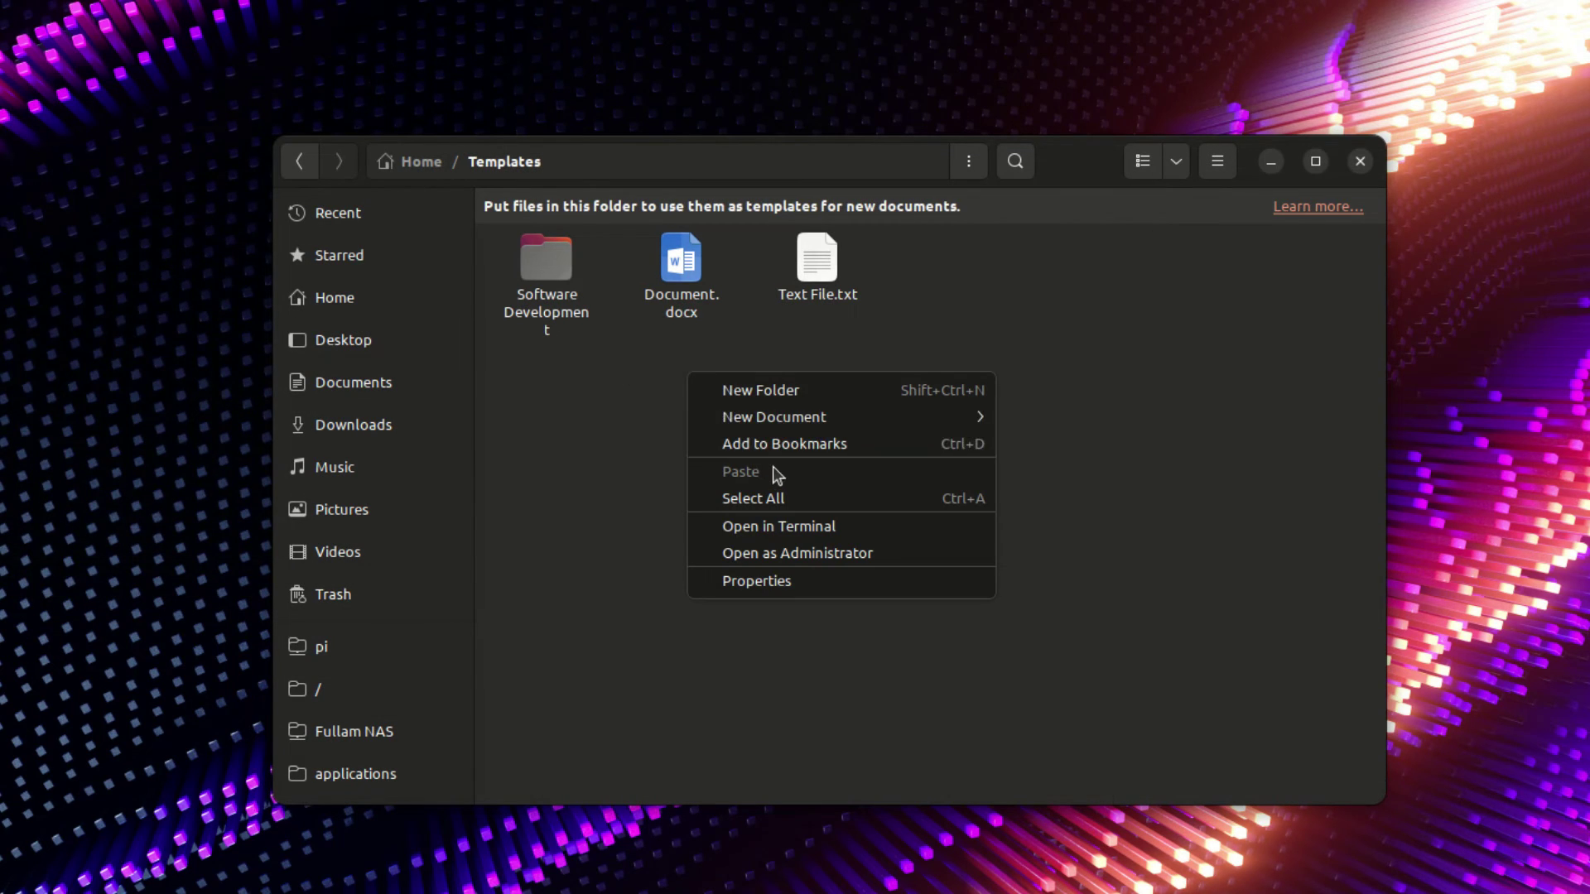
pyautogui.moveTo(953, 416)
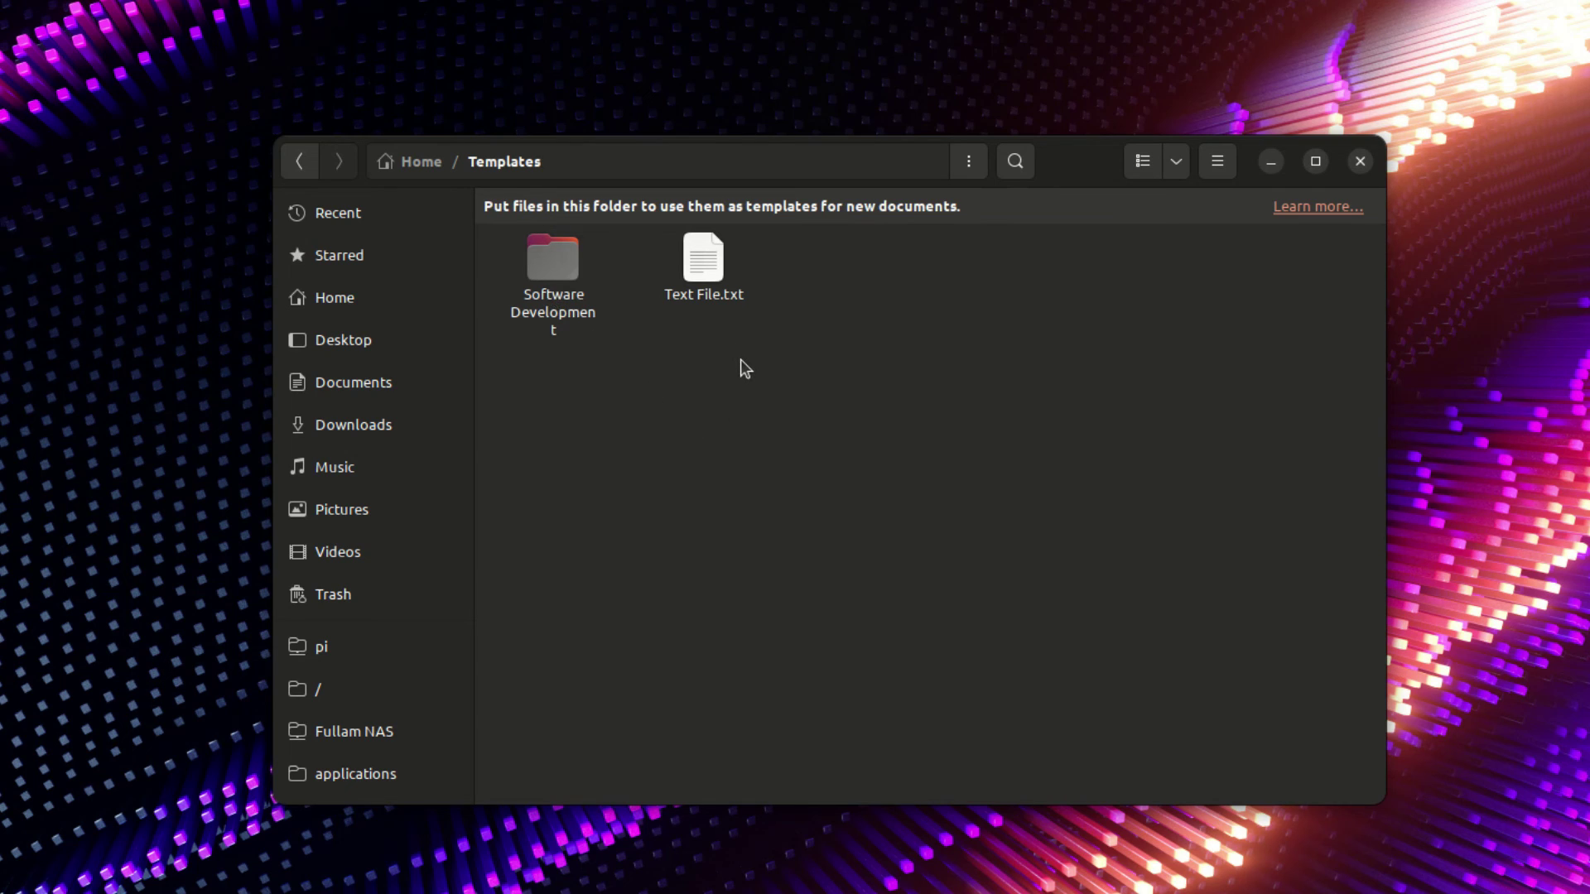
pyautogui.rightClick(862, 421)
pyautogui.moveTo(966, 467)
pyautogui.moveTo(1350, 472)
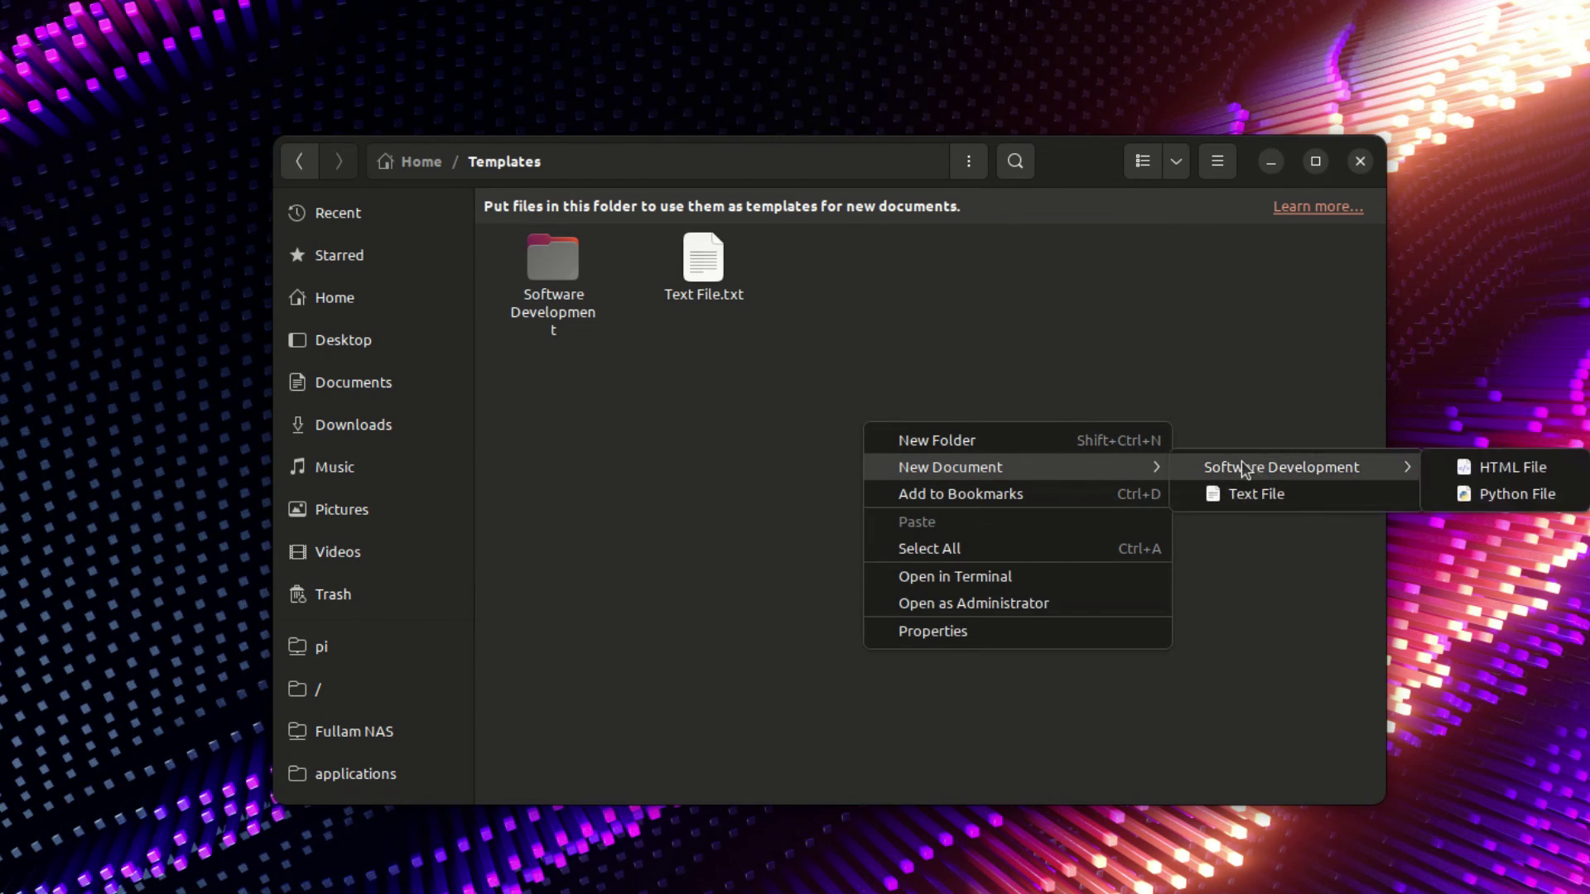
pyautogui.click(1225, 440)
# Step: Create HTML File.html from New Document > Software Development > HTML File
pyautogui.rightClick(746, 451)
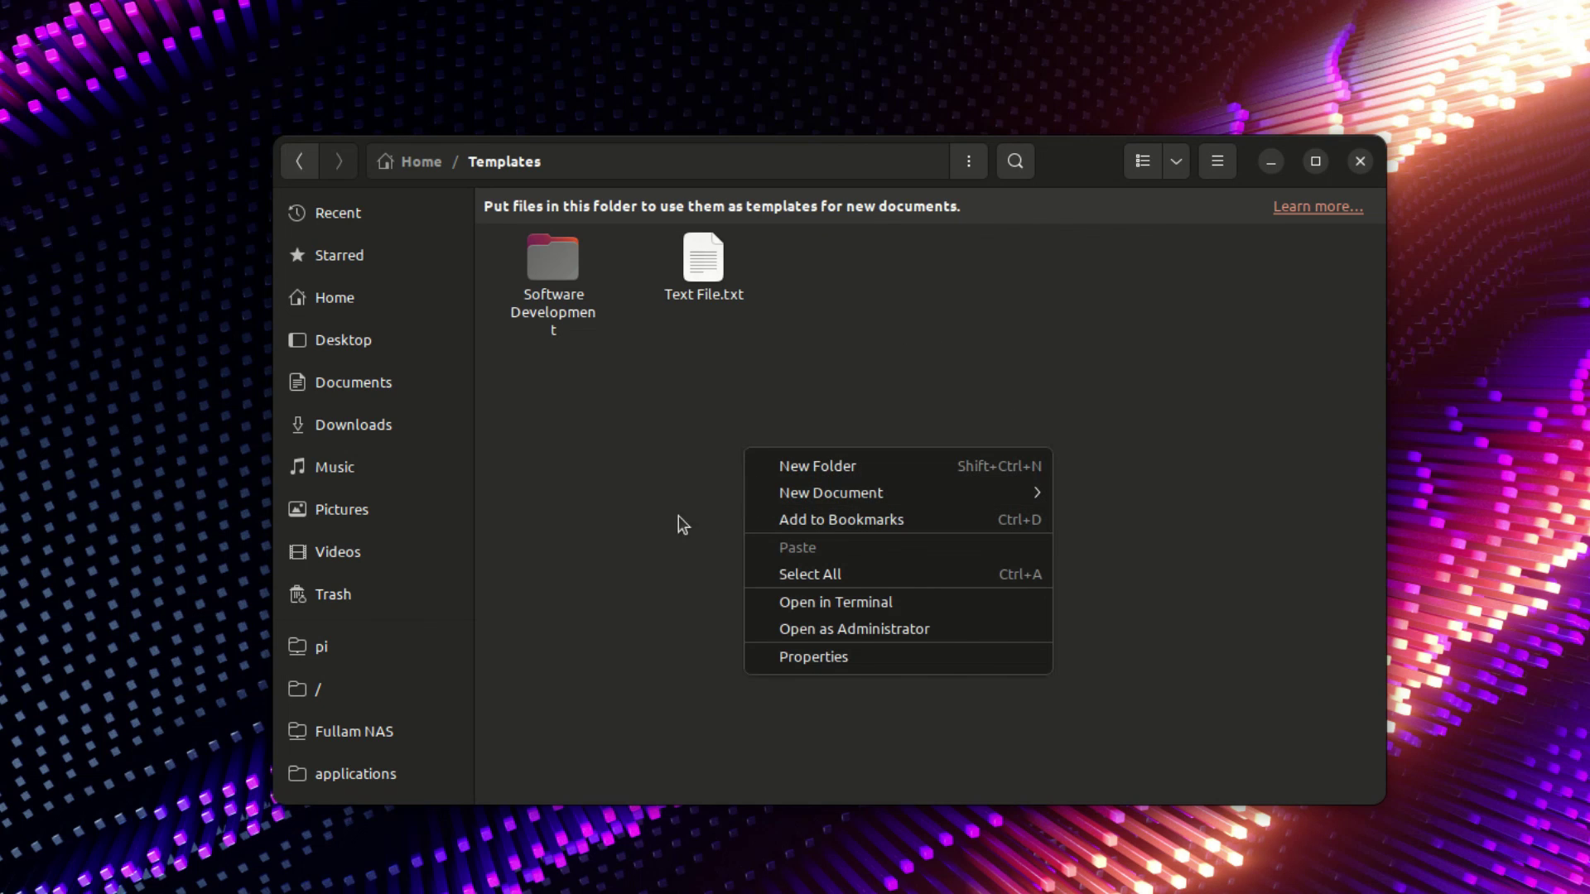
pyautogui.click(605, 510)
pyautogui.rightClick(687, 409)
pyautogui.moveTo(799, 458)
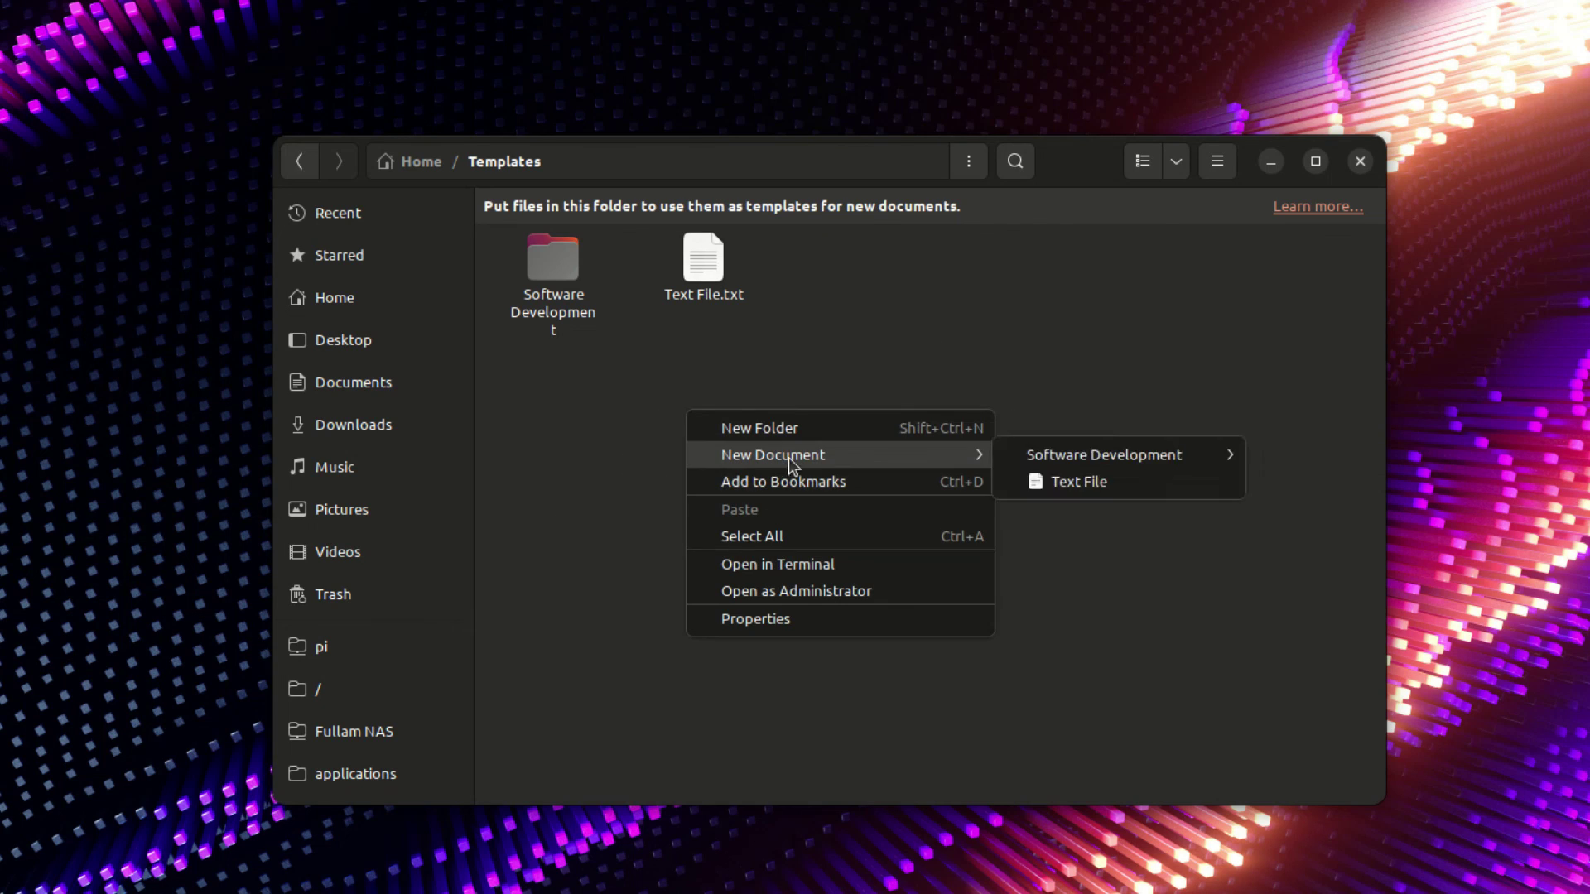
pyautogui.moveTo(1102, 455)
pyautogui.click(1312, 454)
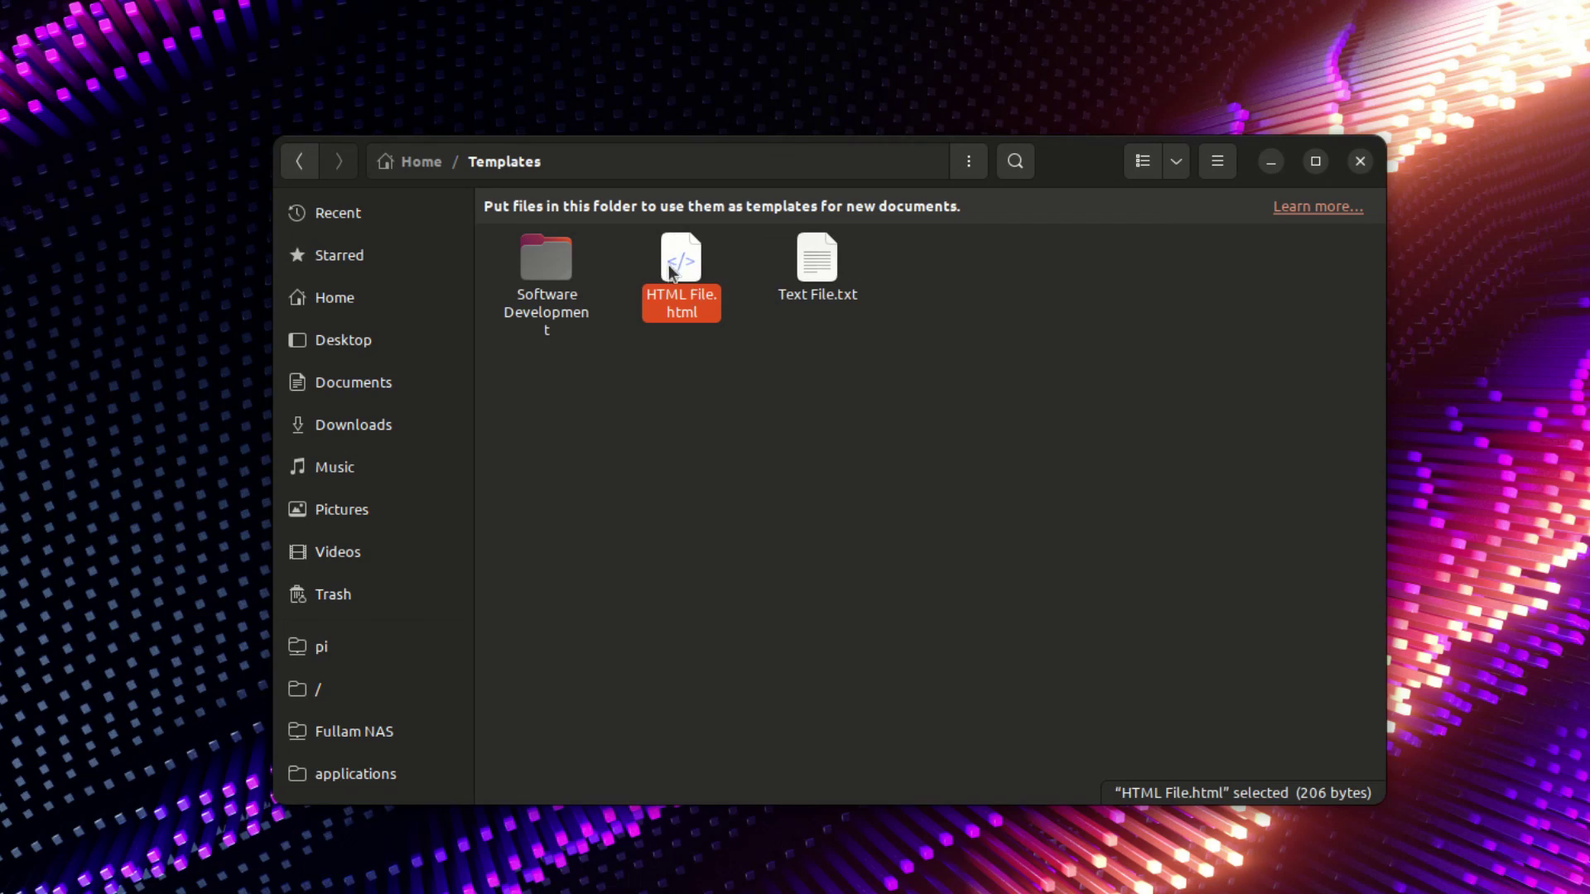